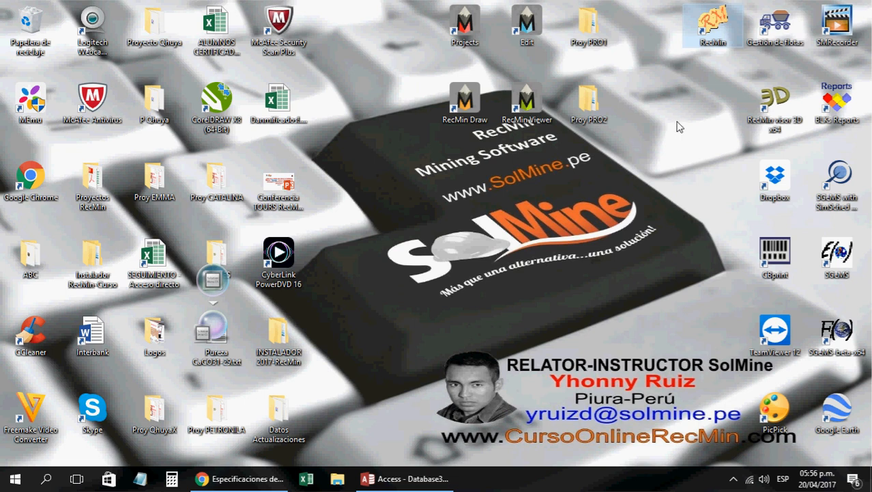
mouse_move(416, 483)
mouse_move(239, 478)
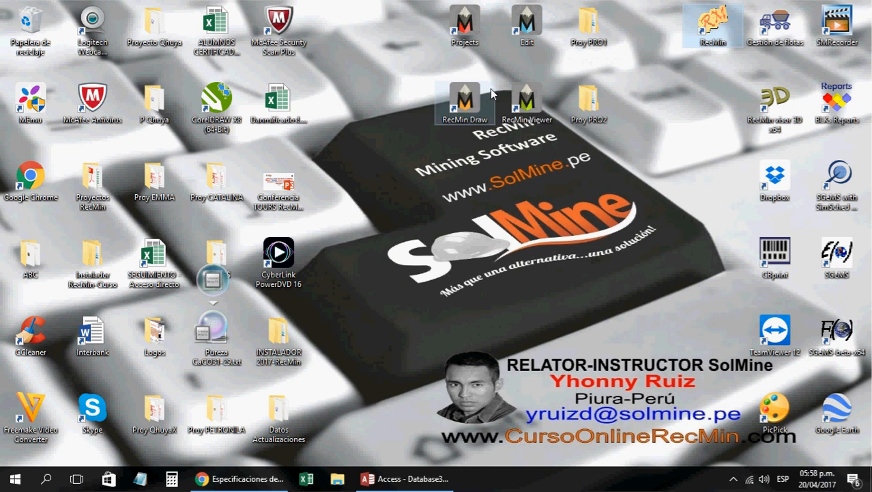
left_click(716, 36)
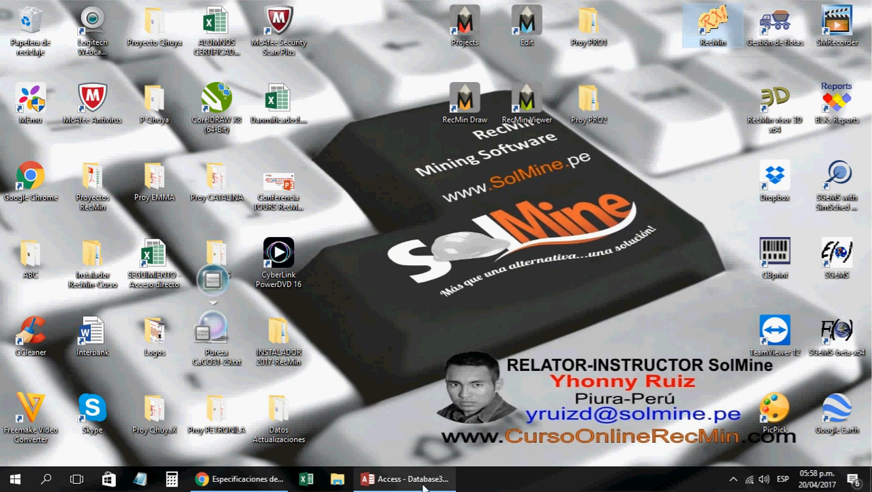
mouse_move(423, 484)
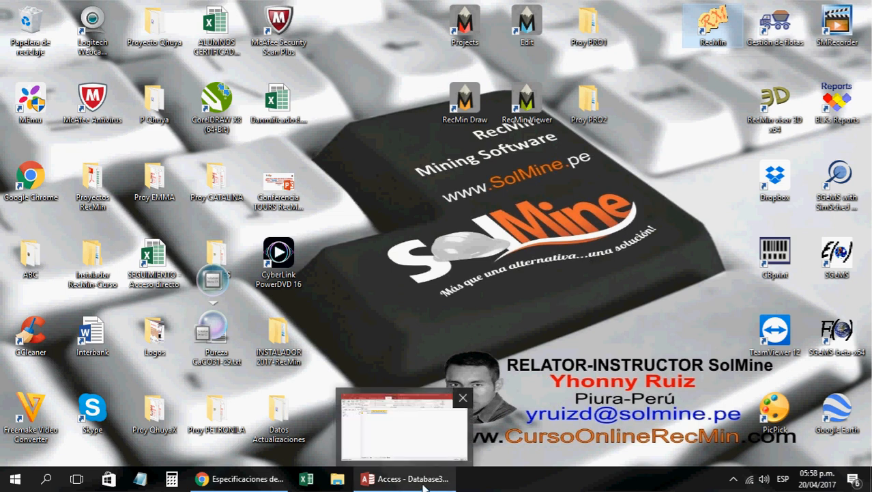
left_click(592, 249)
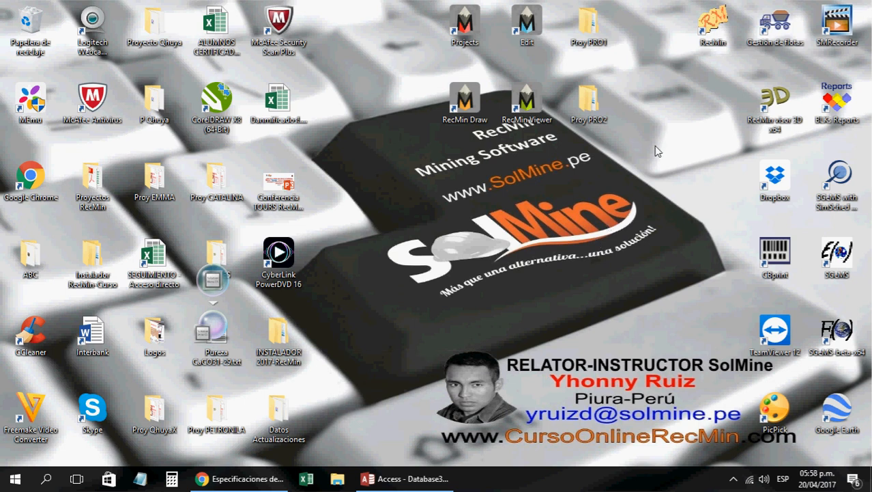
Switch to Access and check its version and 32- or 64-bit edition in the About Access information
left_click(412, 482)
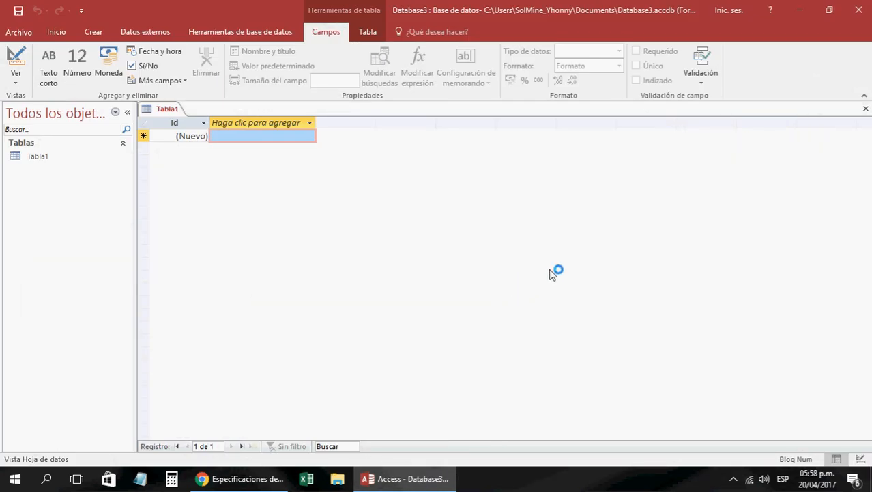
left_click(18, 34)
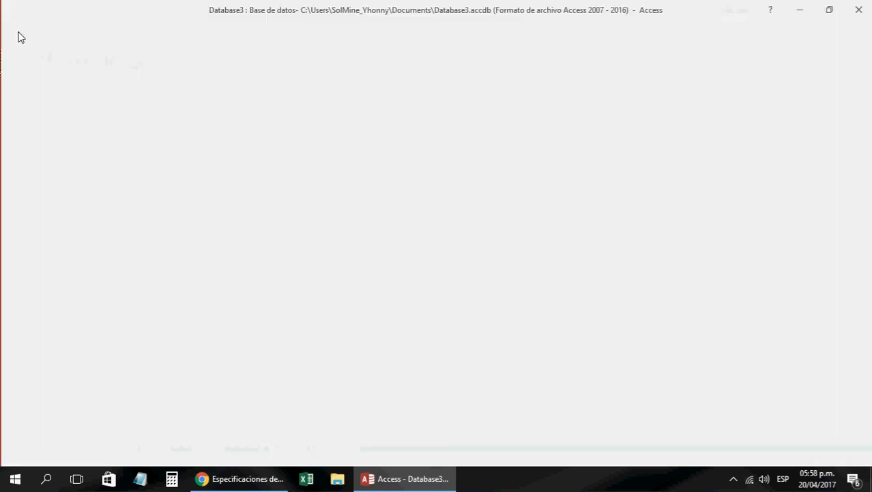
left_click(44, 247)
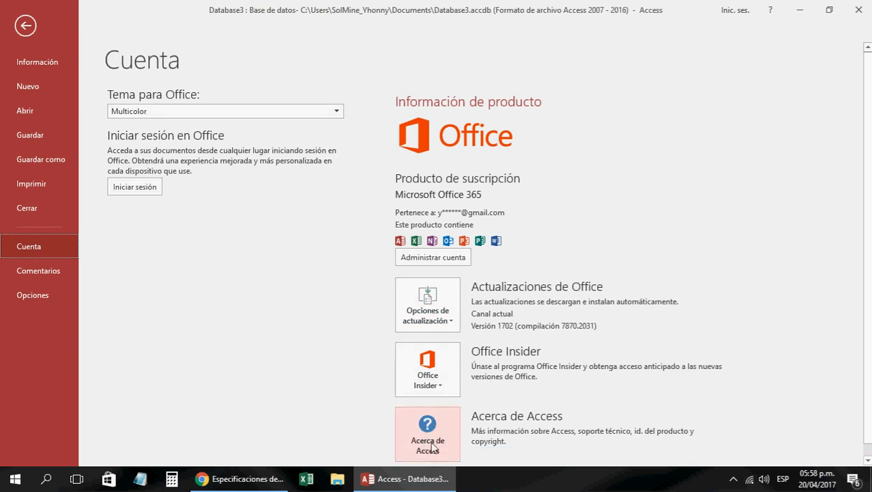
left_click(431, 447)
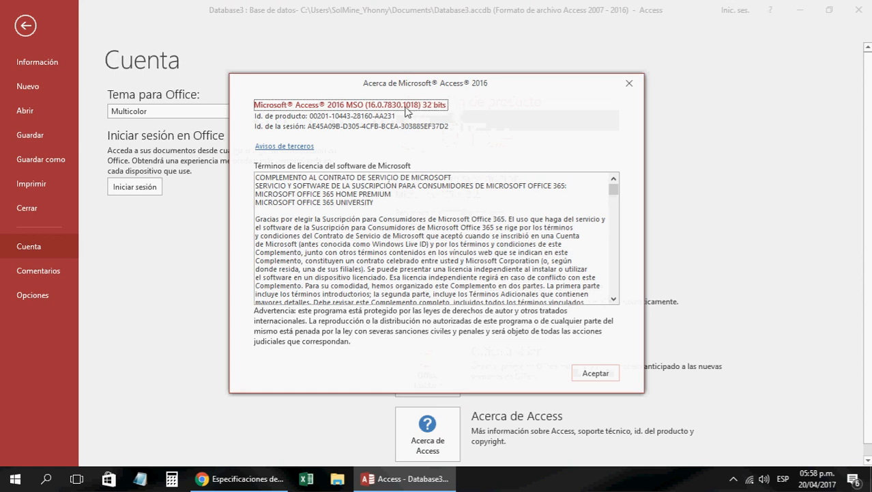
left_click(437, 107)
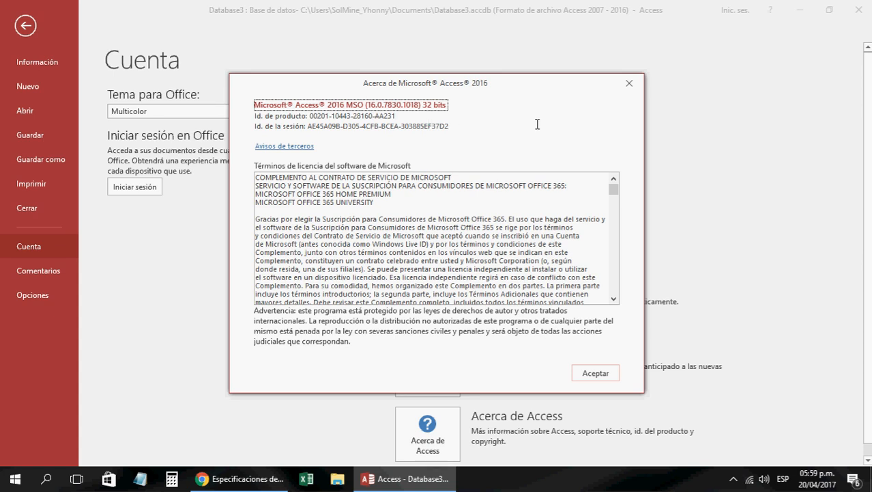
left_click(629, 85)
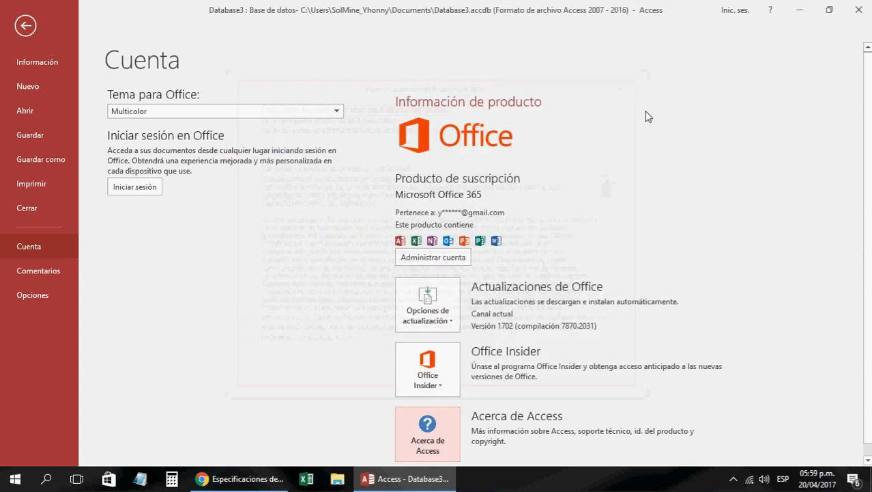
left_click(798, 11)
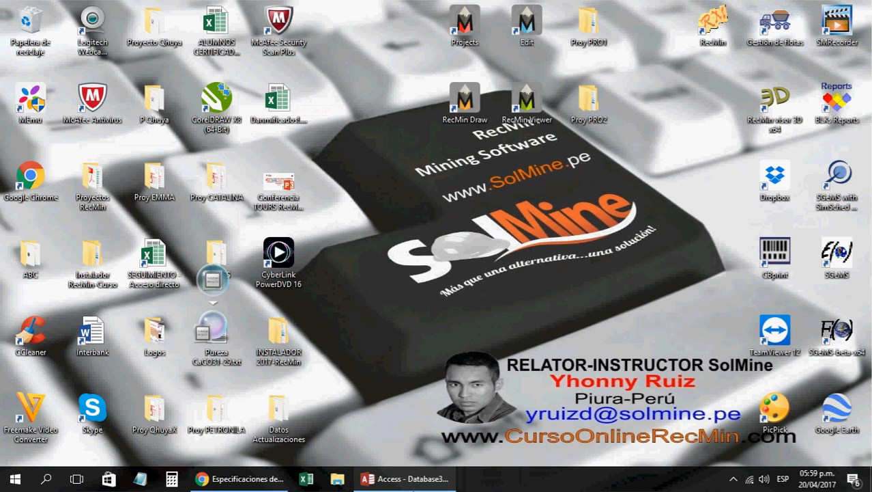
Bring the minimized Access database window back up and close Access completely
mouse_move(407, 480)
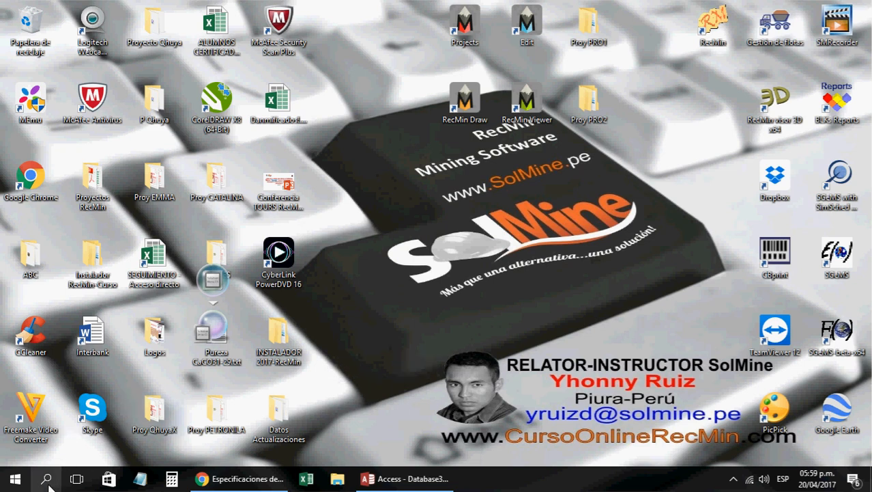
left_click(406, 478)
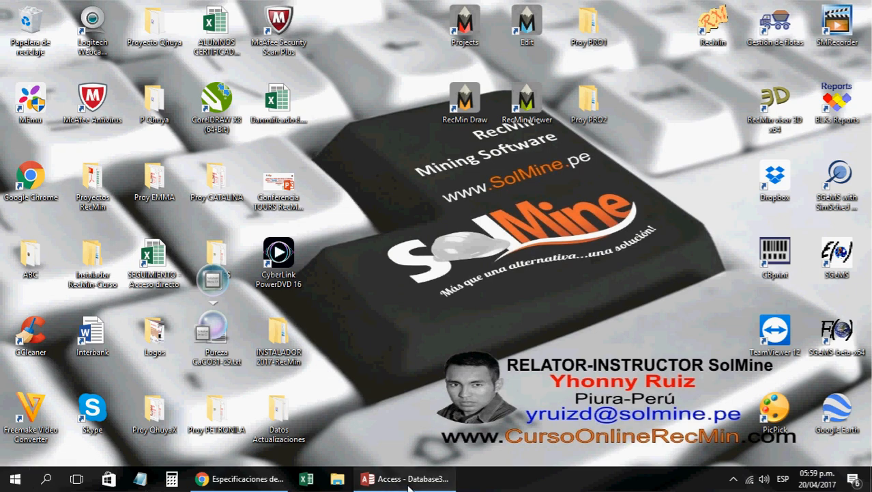
left_click(859, 10)
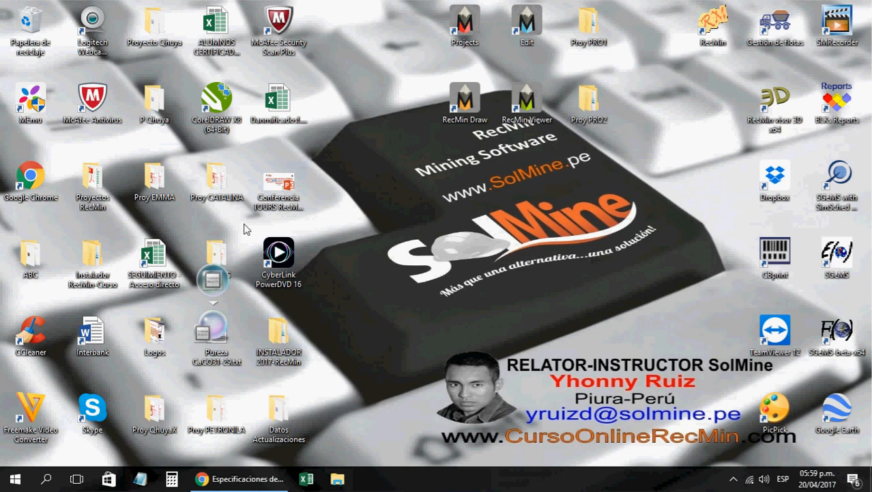
Open the Windows Control Panel and go to its list of installed programs that can be uninstalled
left_click(15, 479)
right_click(15, 480)
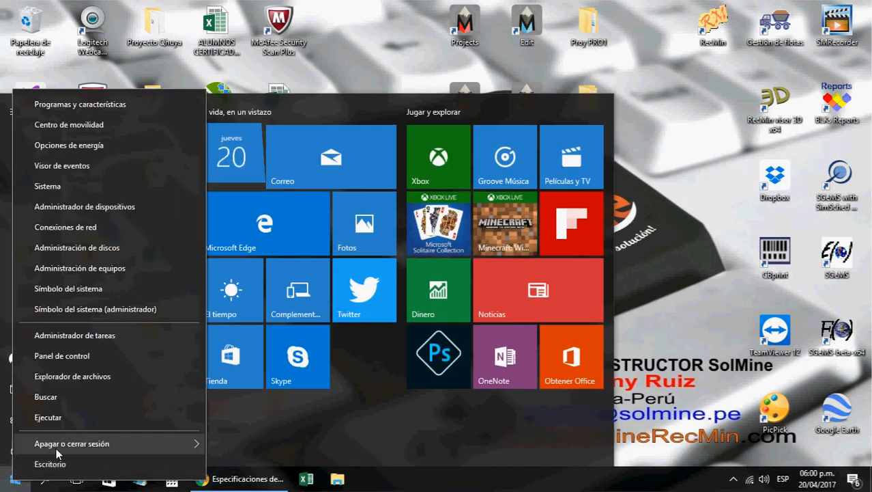
left_click(106, 355)
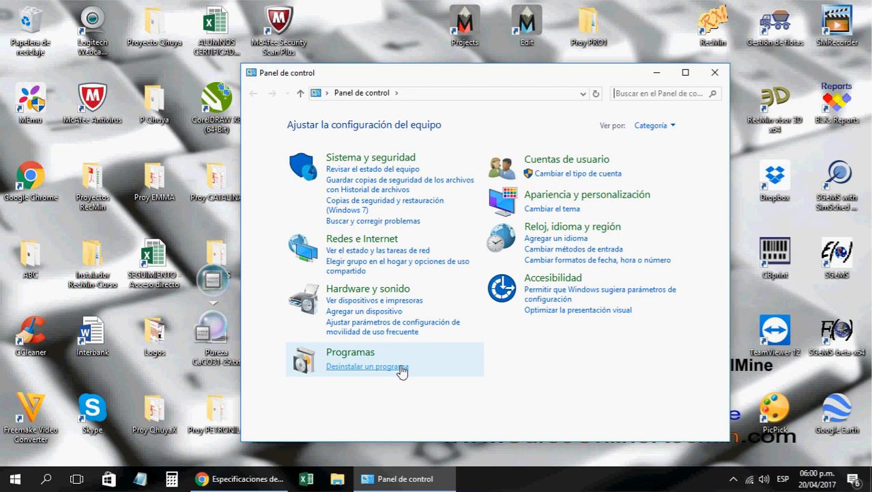
left_click(401, 368)
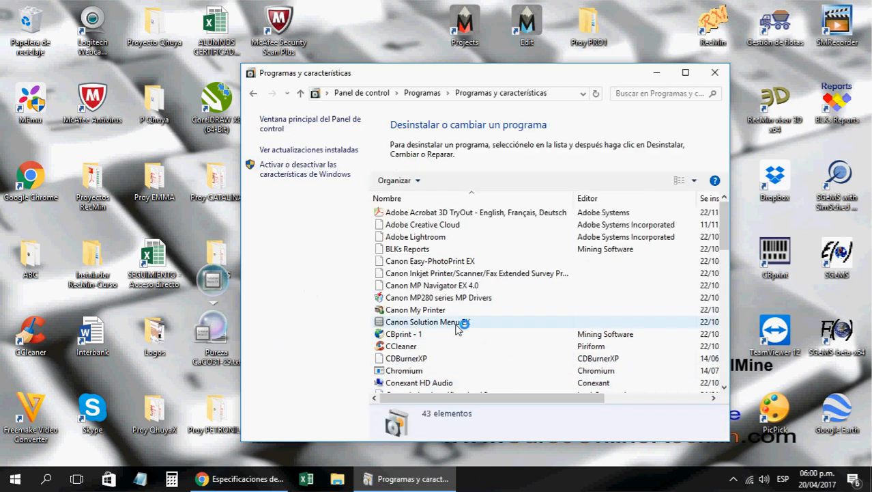
Find Microsoft Office 365 - es-es among the installed programs by searching for "offi", and uninstall it
scroll(461, 331, "down", 5)
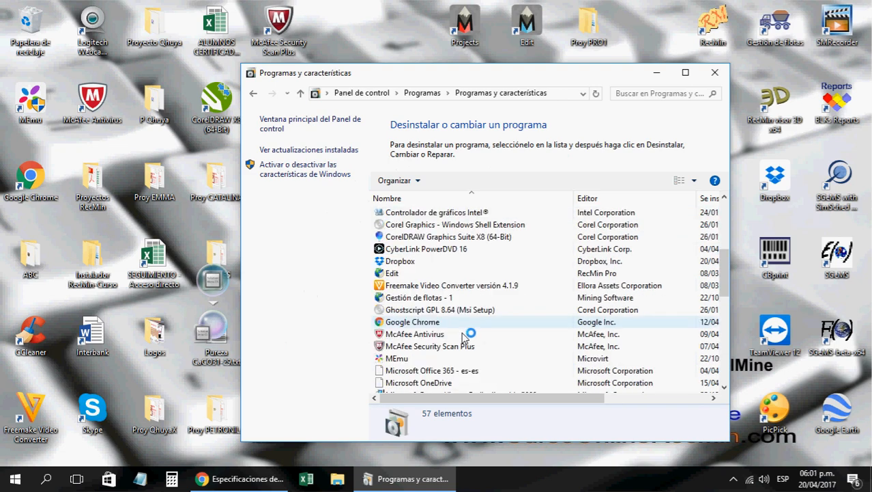
scroll(464, 331, "down", 6)
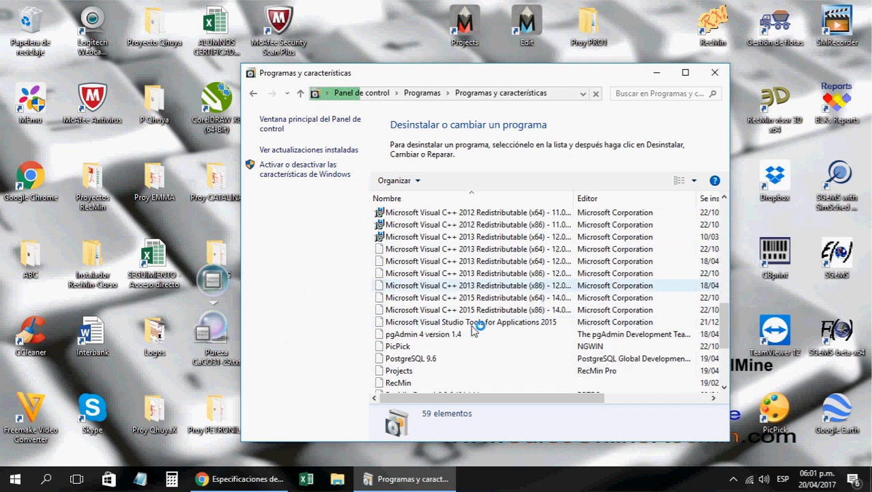
scroll(476, 330, "down", 3)
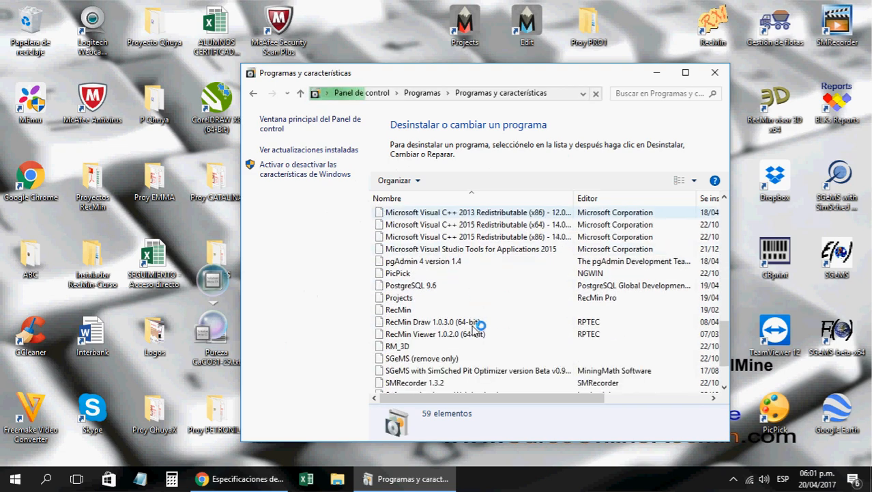
left_click(662, 100)
type("offi")
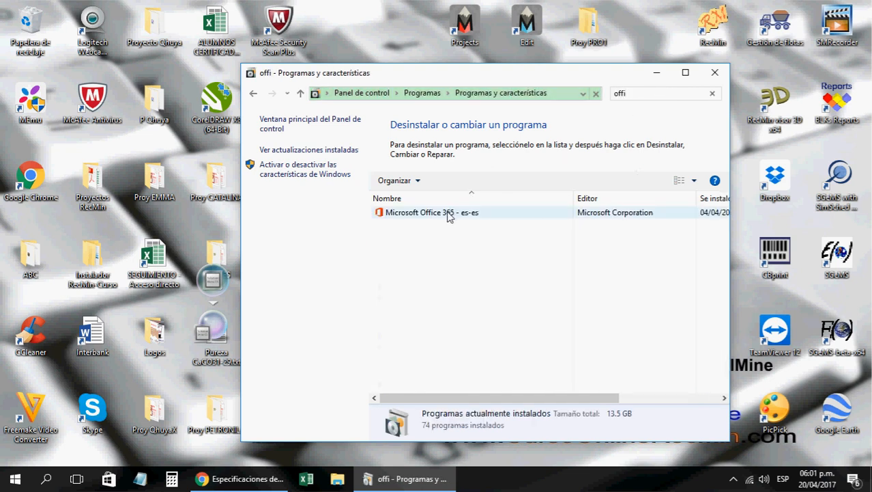
left_click(449, 216)
double_click(448, 213)
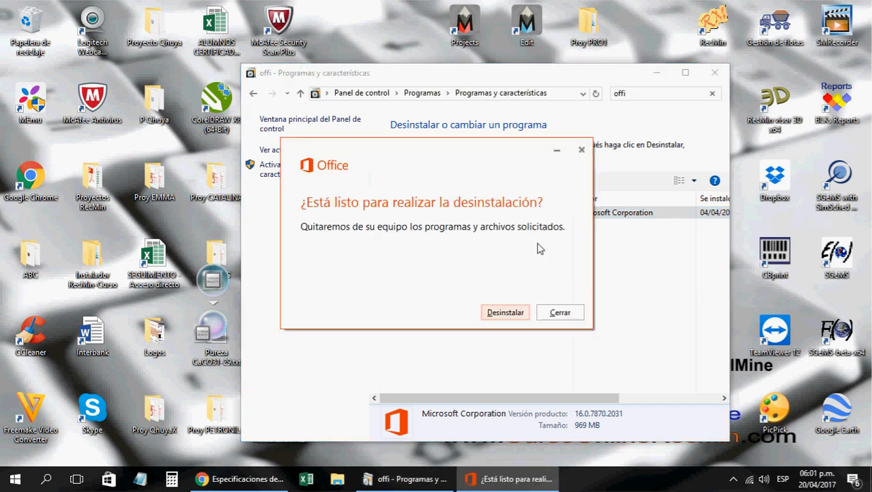
left_click(508, 313)
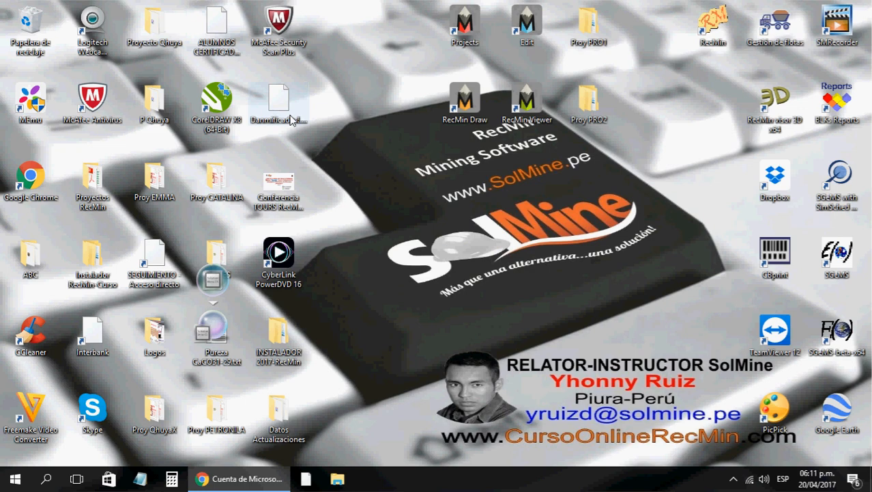
Switch to Chrome, open the Office 365 installation page from the Microsoft account subscriptions, and cancel the default X86 setup download
left_click(254, 482)
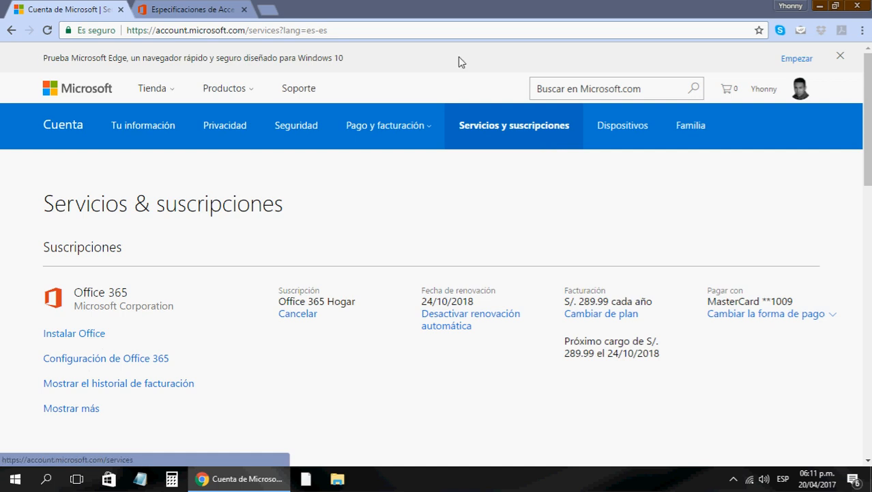
left_click(92, 336)
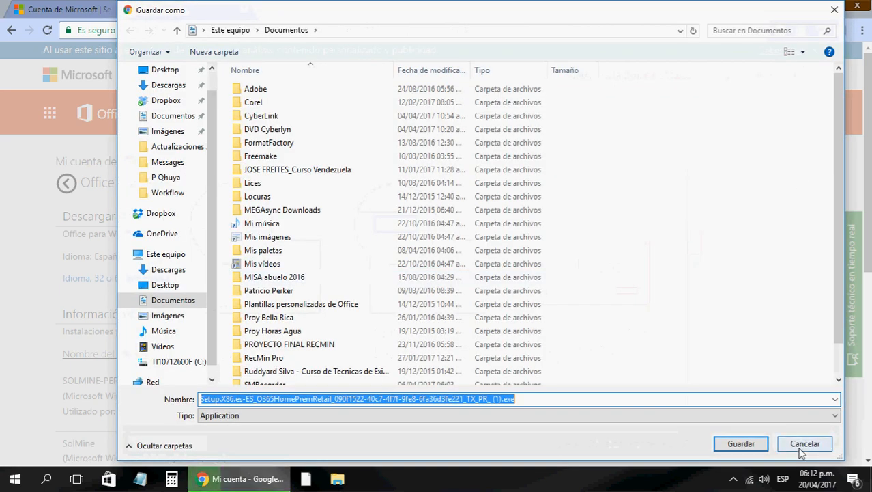
left_click(797, 446)
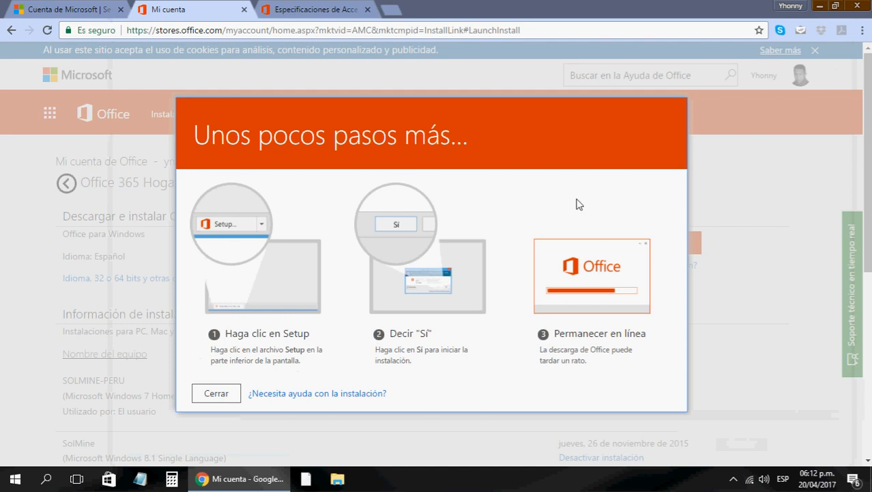
left_click(217, 396)
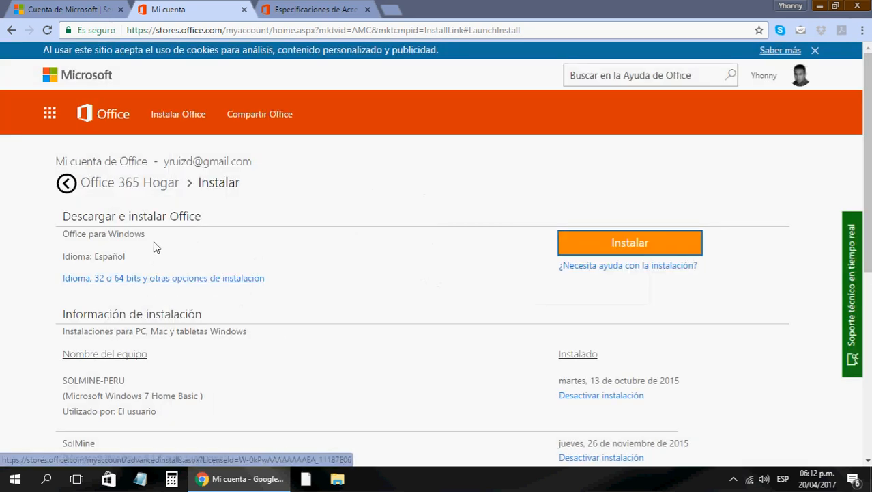
Open the language and version installation options and set the version to Office: 64 bits
left_click(164, 281)
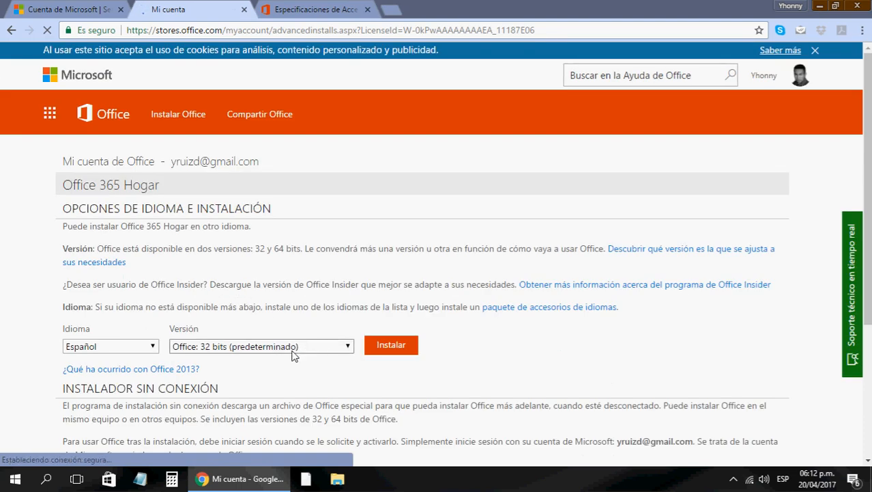
left_click(298, 348)
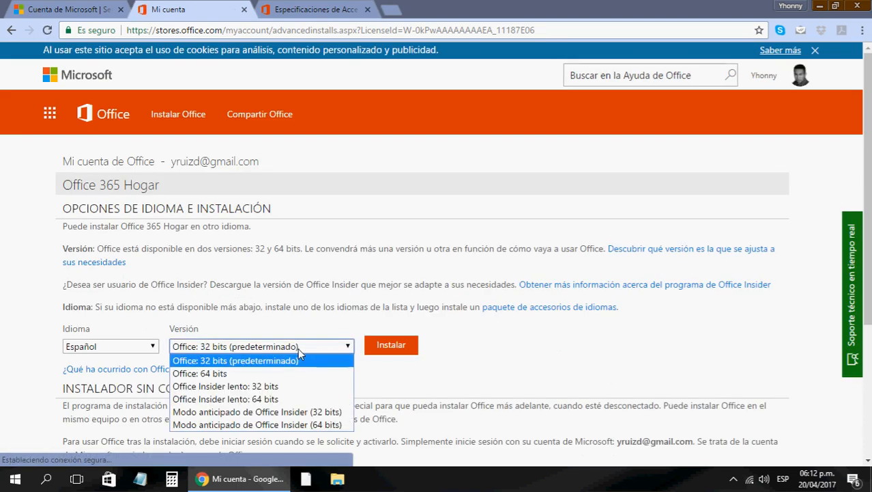
left_click(242, 374)
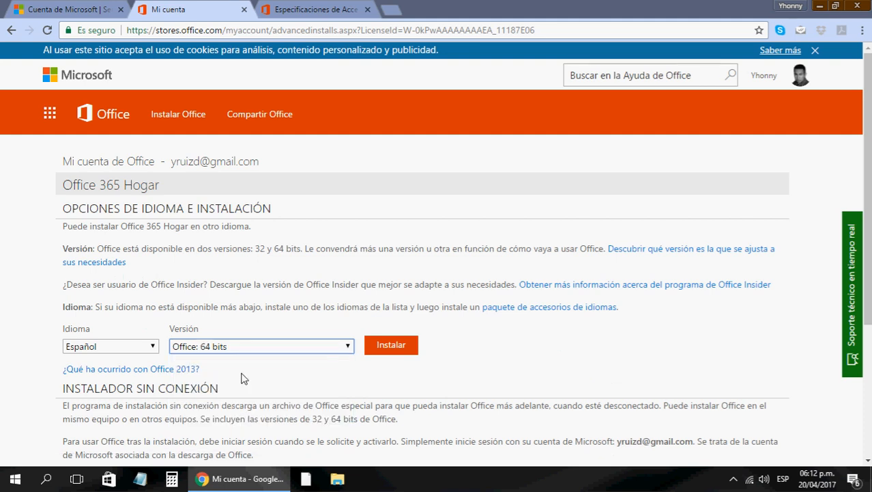
left_click(292, 350)
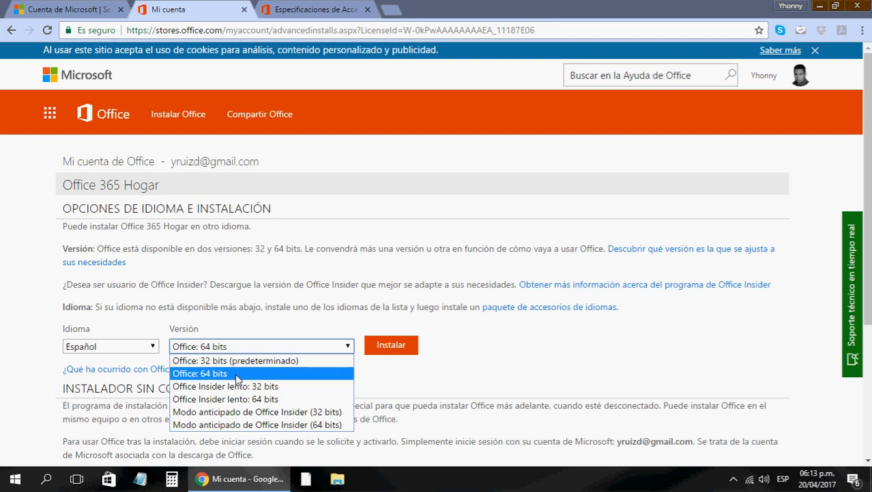
left_click(236, 379)
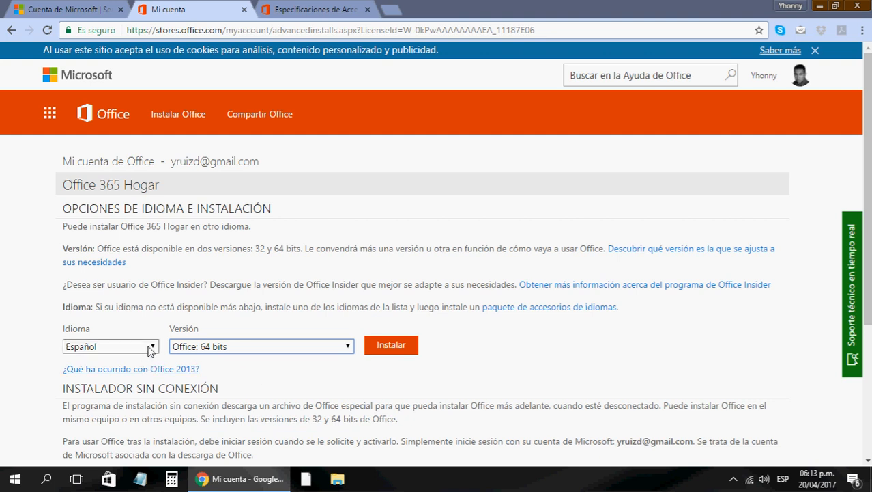
Download the Spanish 64-bit Office setup file and save it in the Descargas folder
left_click(393, 346)
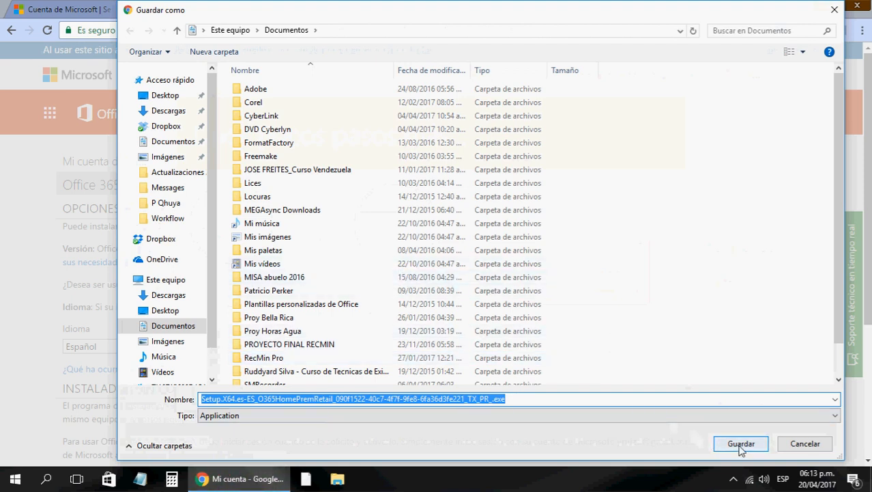
left_click(183, 297)
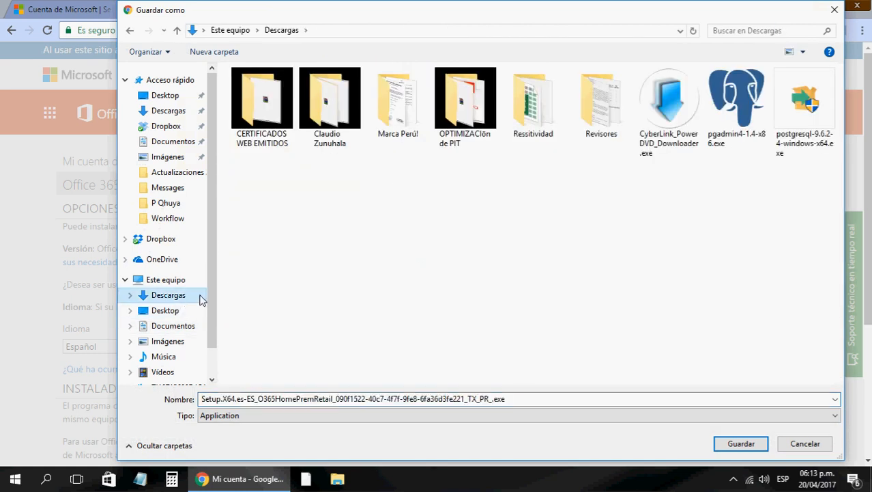
left_click(740, 445)
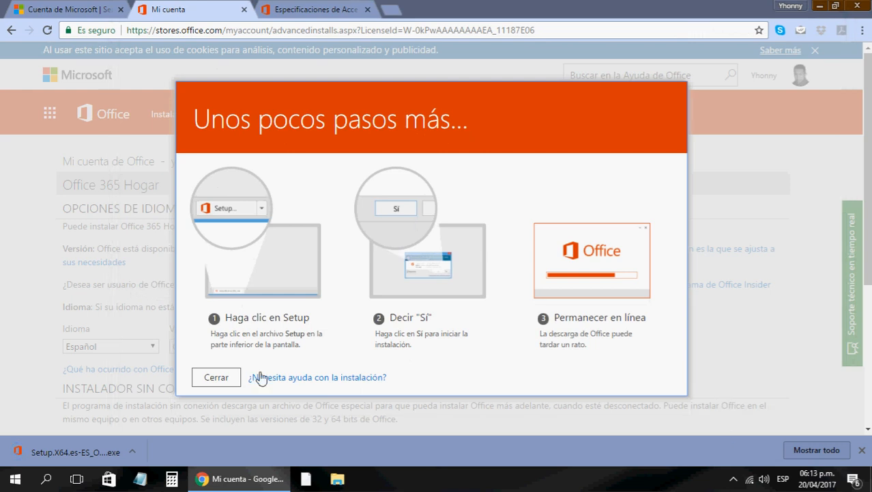
Run the downloaded 64-bit Office setup file, minimize Chrome, and move the installer window lower to uncover the desktop shortcuts
left_click(217, 377)
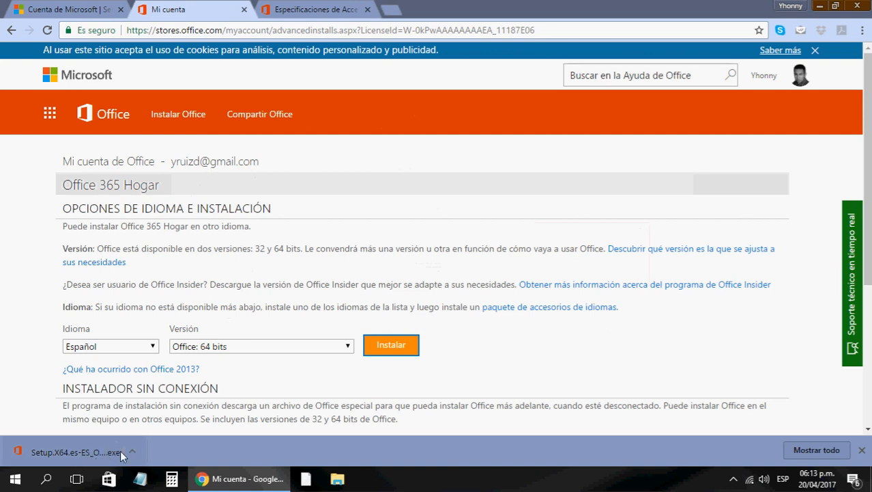
left_click(99, 452)
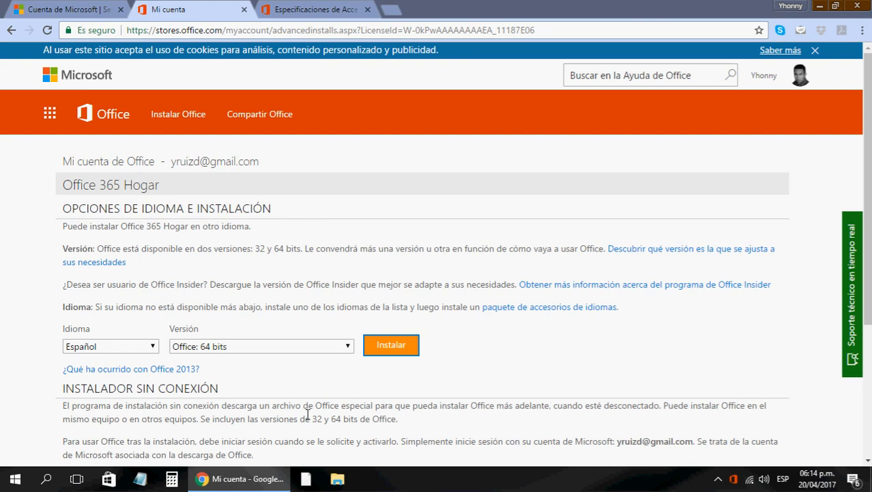
left_click(248, 480)
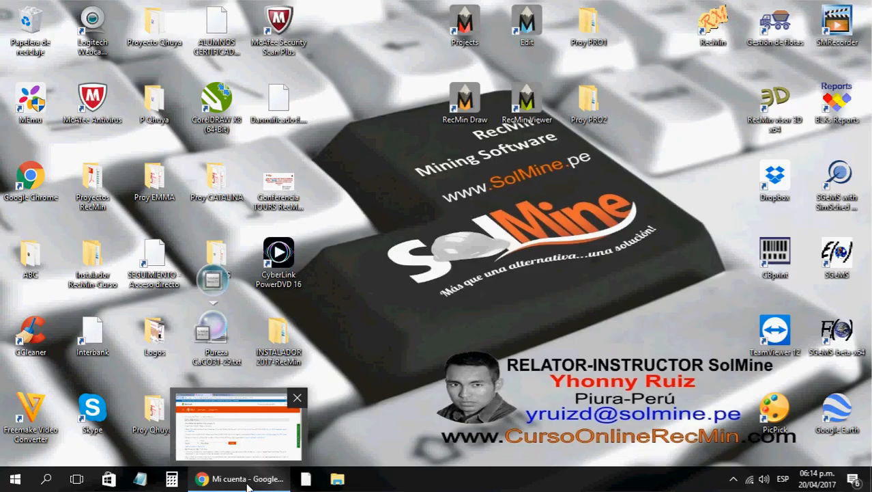
left_click(248, 480)
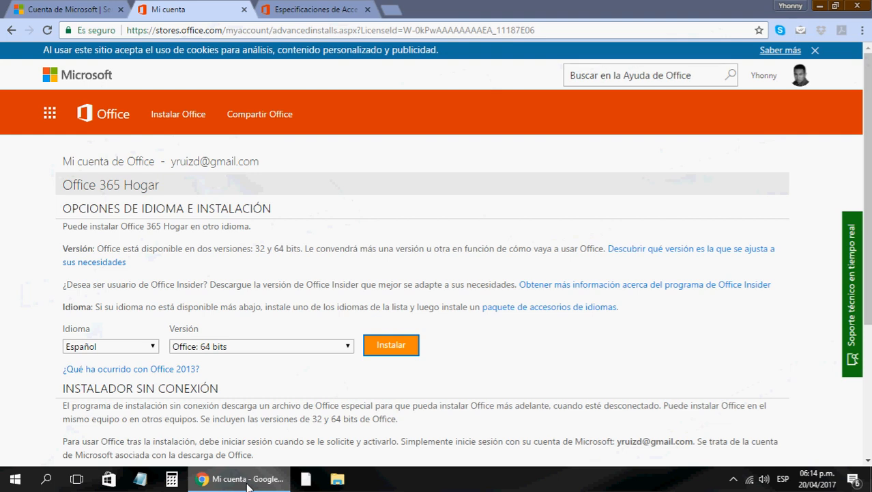
left_click(248, 480)
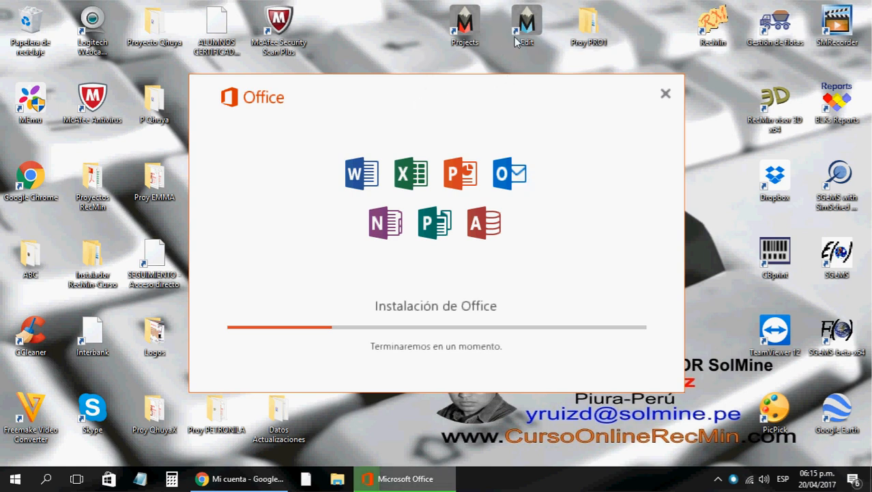
left_click_drag(534, 87, 542, 159)
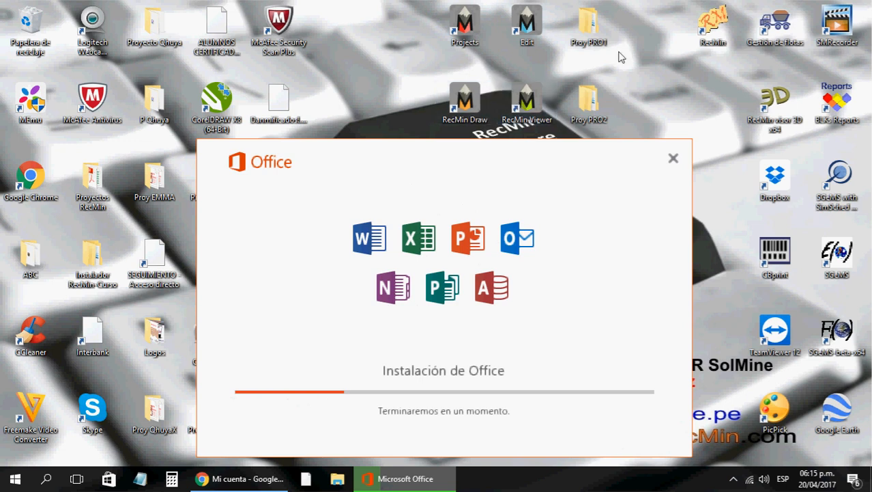
Open RecMin from the desktop, load the Proy Ejemplo deposit to view its database path, and exit the program
left_click(714, 36)
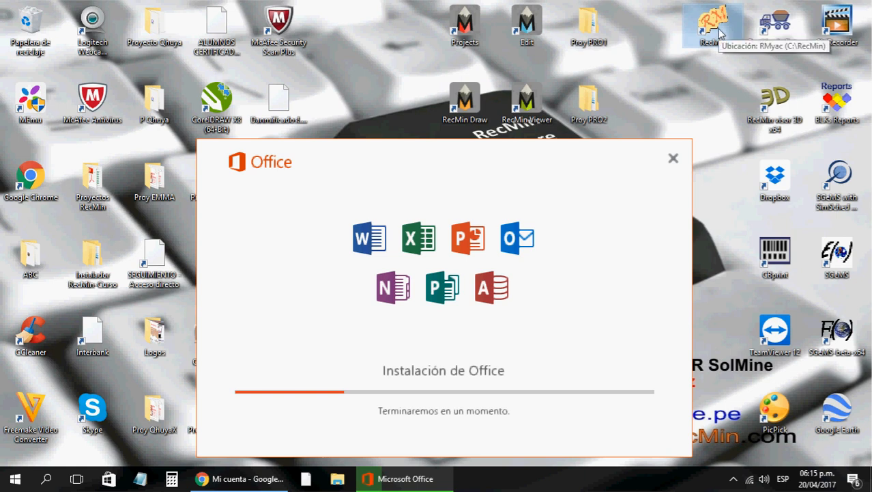
double_click(719, 27)
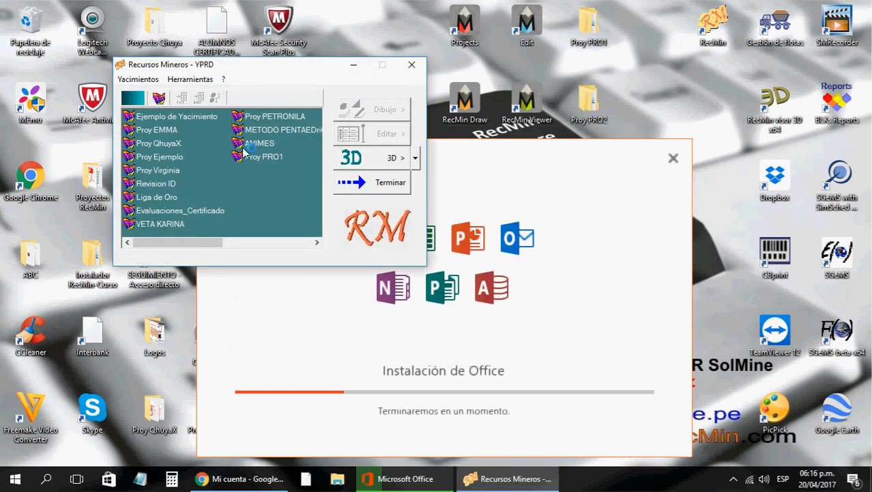
double_click(157, 157)
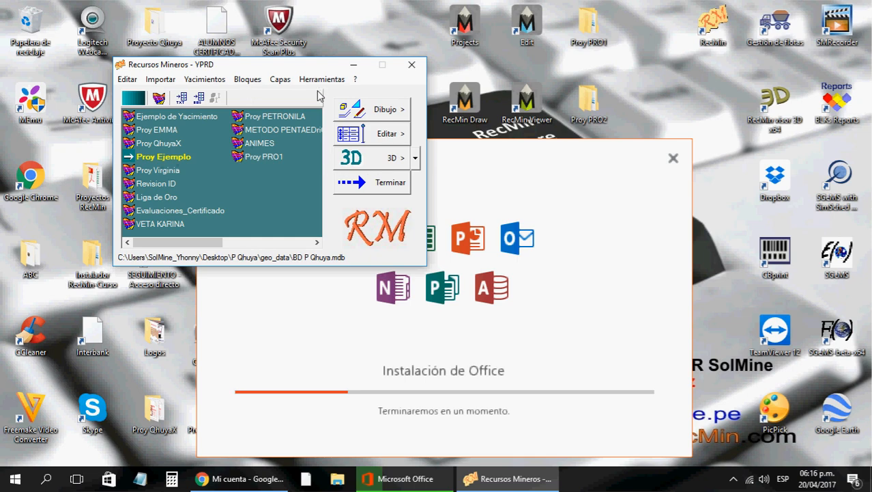
left_click_drag(287, 68, 261, 69)
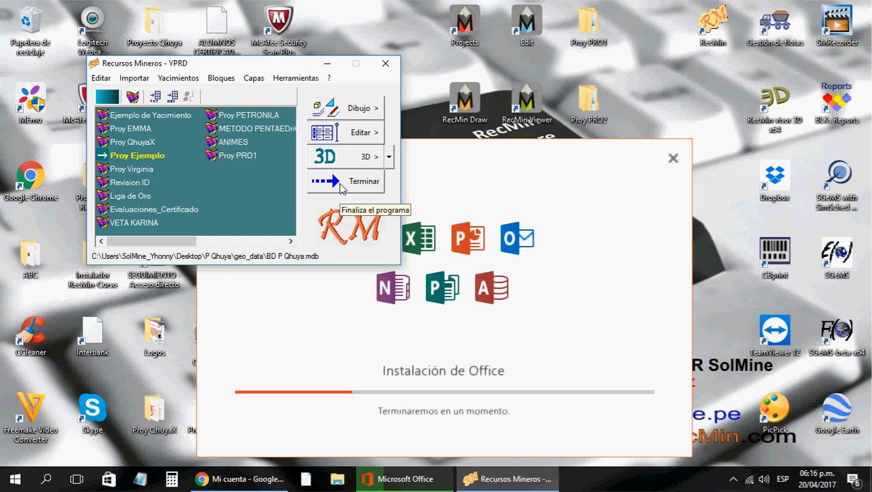
left_click_drag(243, 63, 264, 77)
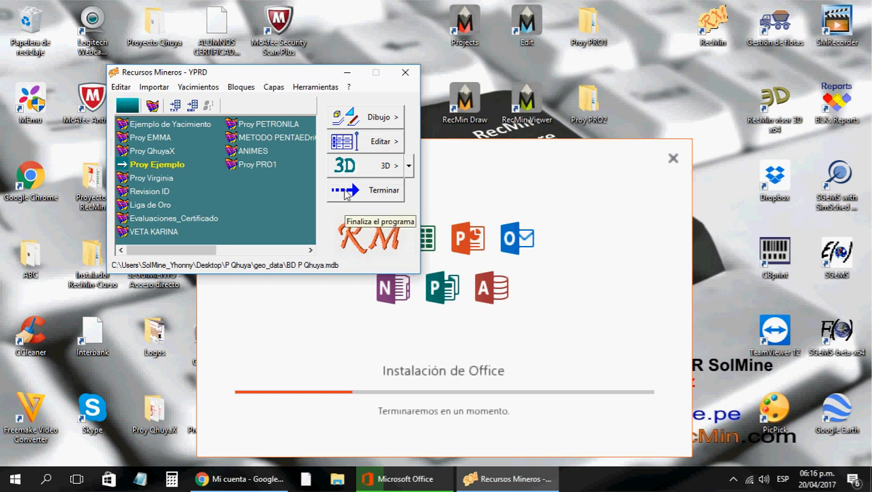
left_click_drag(270, 78, 251, 67)
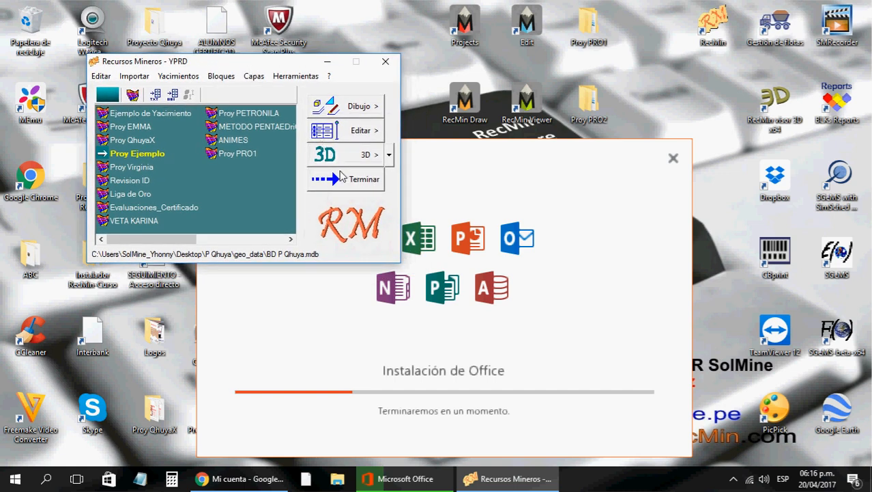
left_click(336, 179)
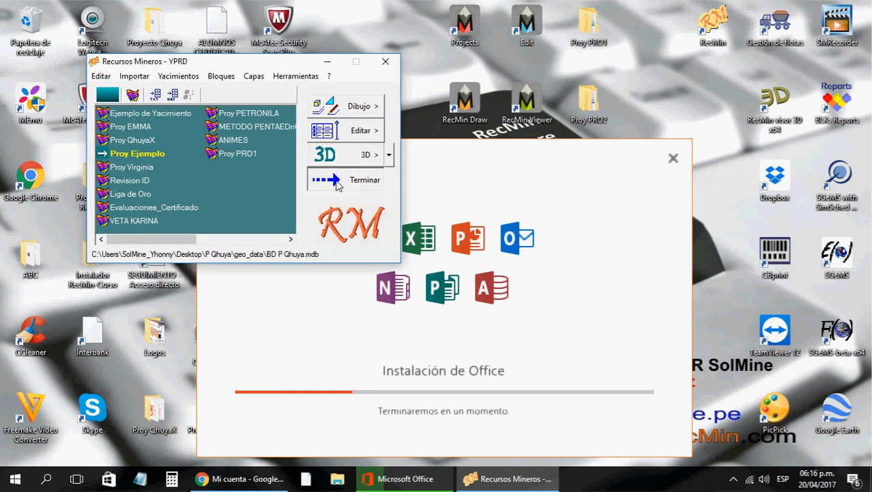
Open RecMin Projects from the desktop and view the available projects, keeping Proy PRO1 selected
left_click(469, 41)
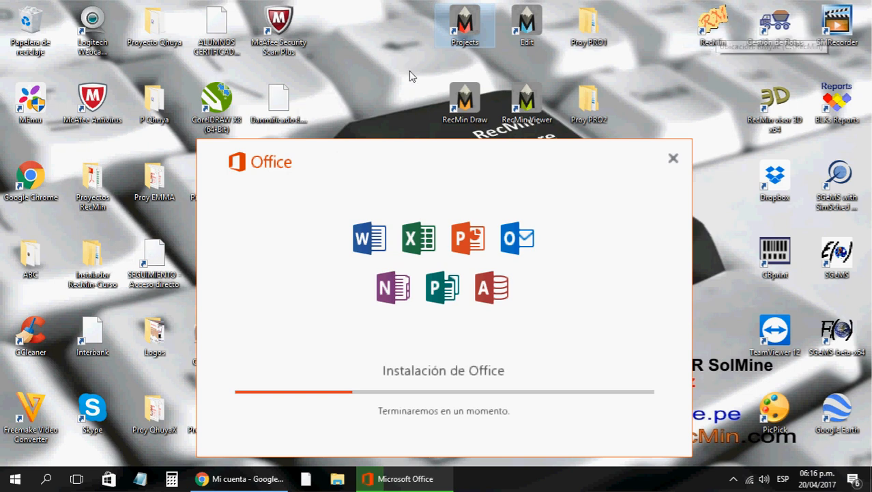
double_click(458, 42)
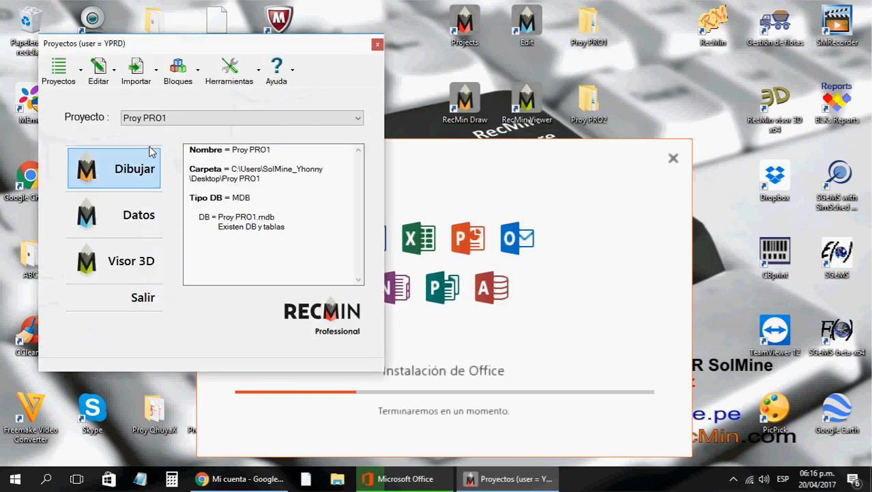
left_click(153, 118)
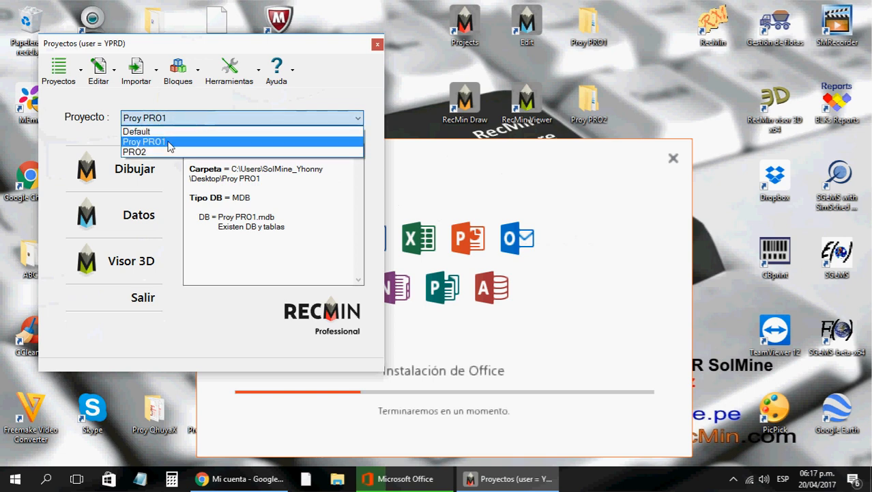
left_click(298, 96)
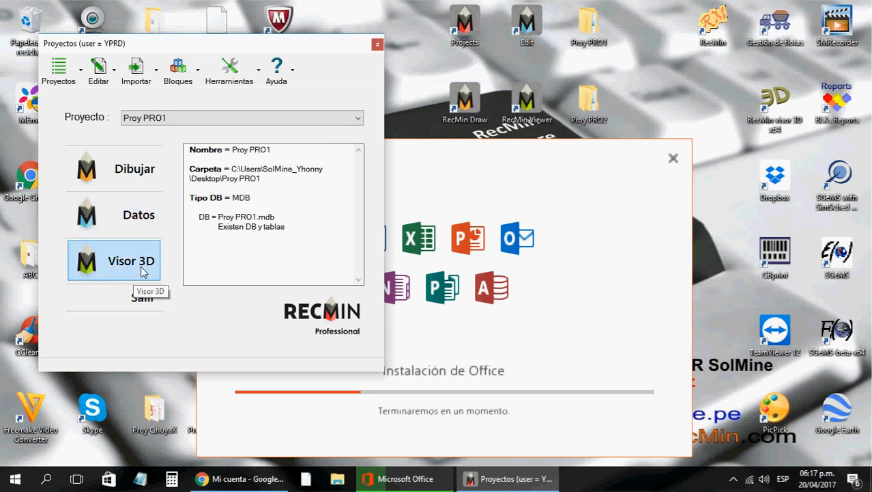
Open the project editor, examine the database type options for Proy PRO1, and cancel without saving
left_click(79, 80)
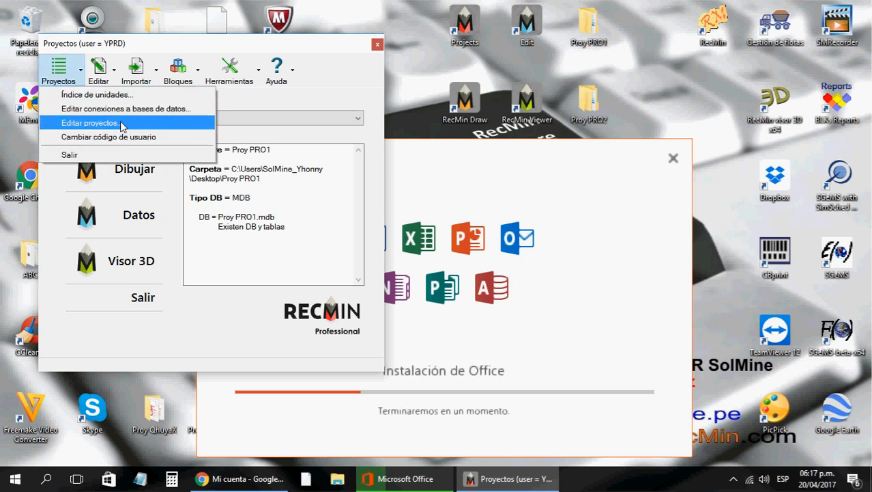
left_click(116, 124)
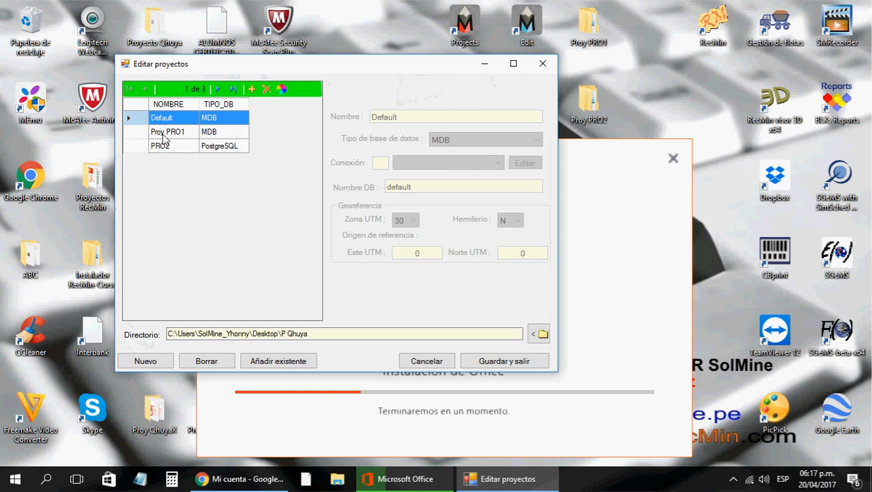
left_click(164, 133)
left_click(512, 140)
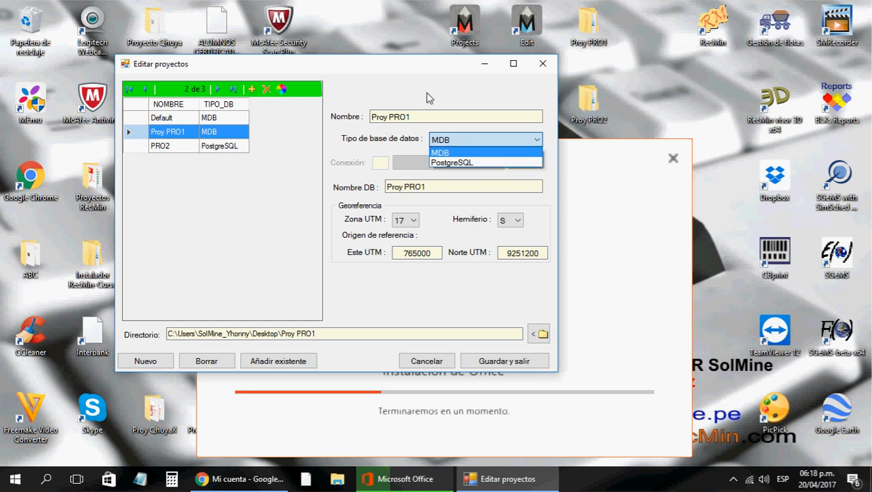
left_click(437, 366)
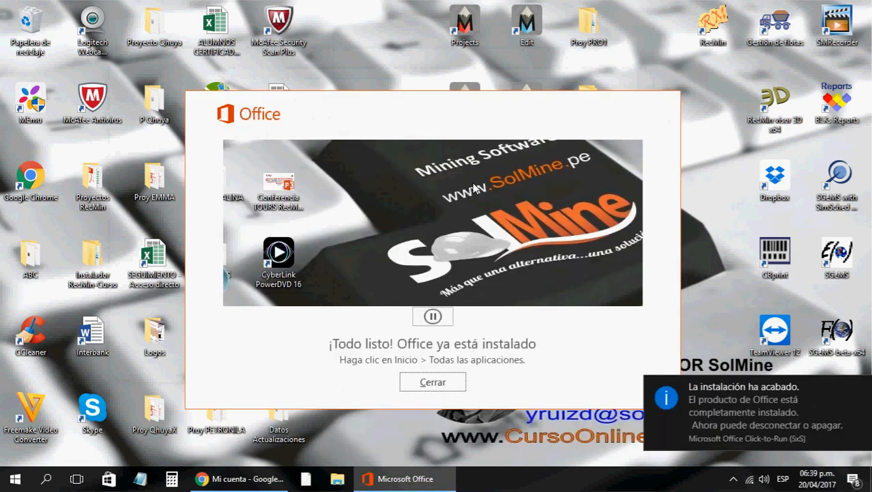
Dismiss the installation notification, close the finished Office installer, and open Access by searching Windows for "Access"
left_click(862, 388)
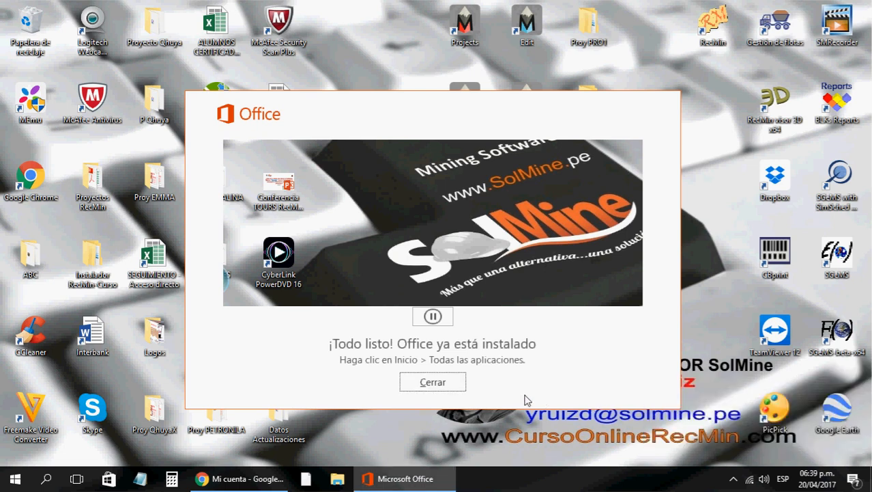
left_click(451, 387)
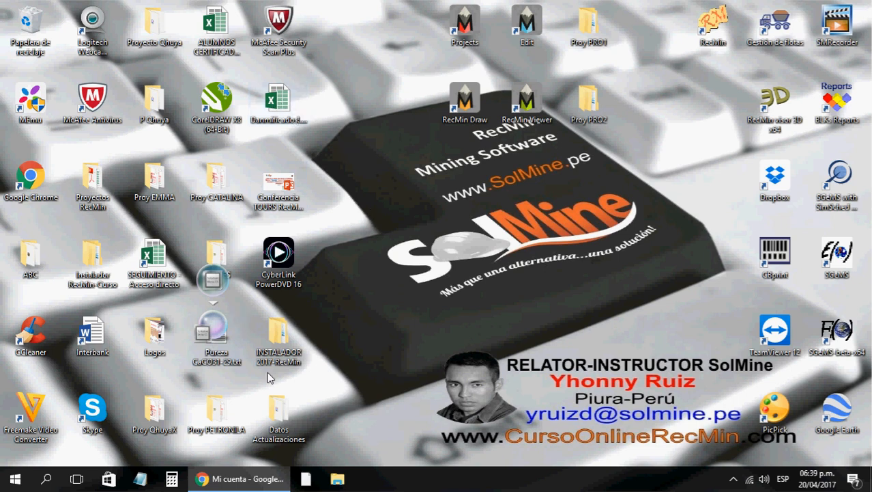
left_click(45, 479)
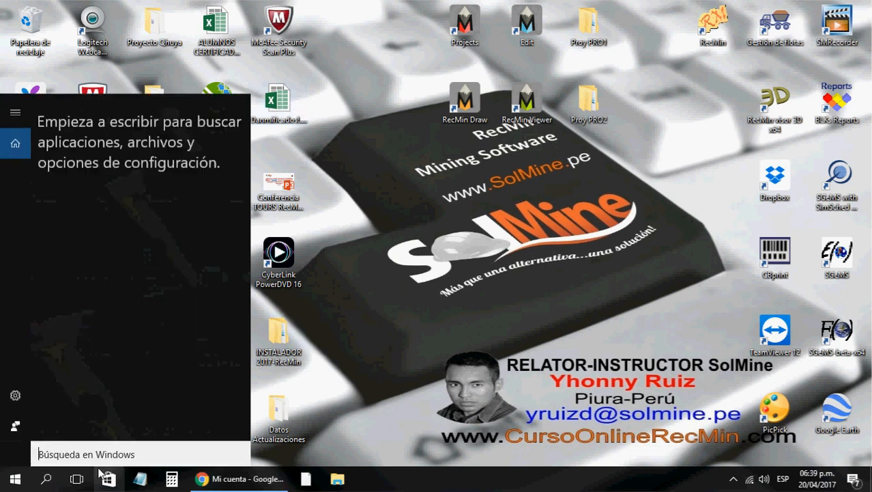
type("Acc")
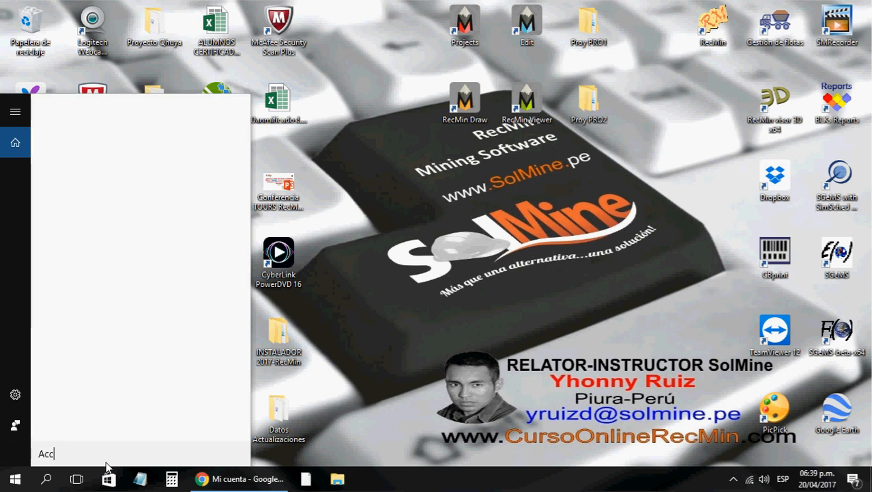
type("ess")
left_click(101, 174)
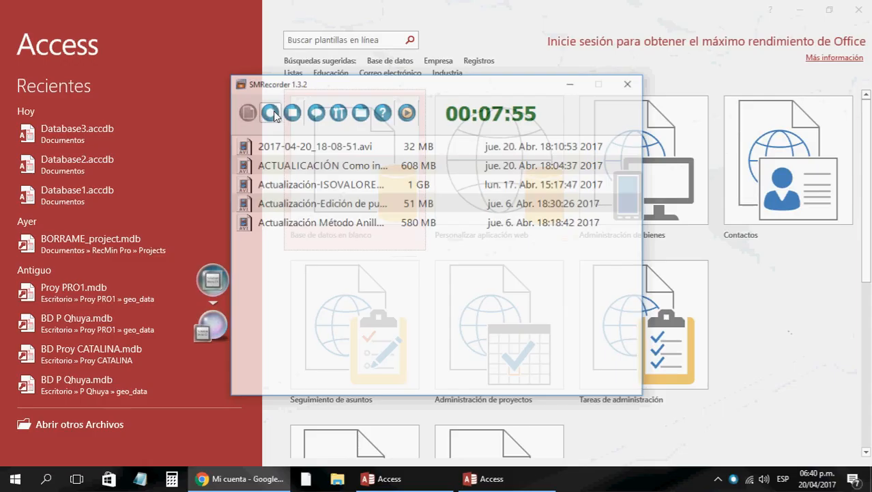
Create the blank database Database4.accdb, confirming the existing account for Office and accepting the licence agreement
left_click(346, 155)
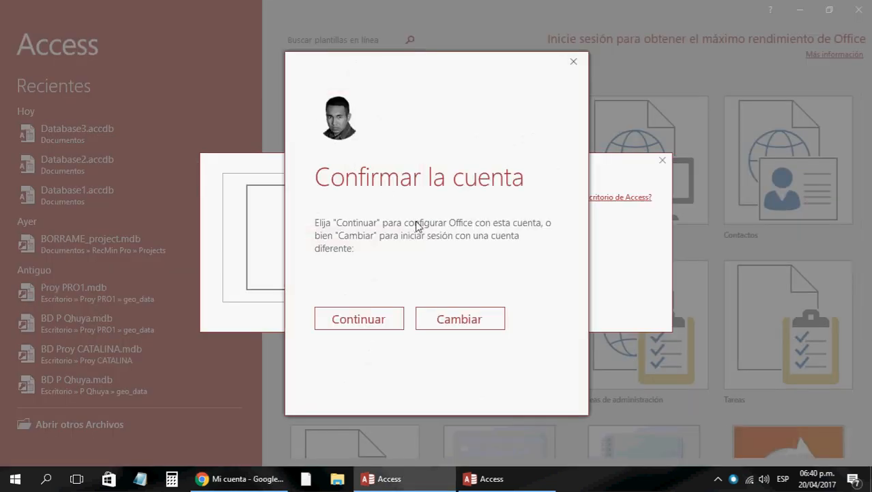
left_click(385, 325)
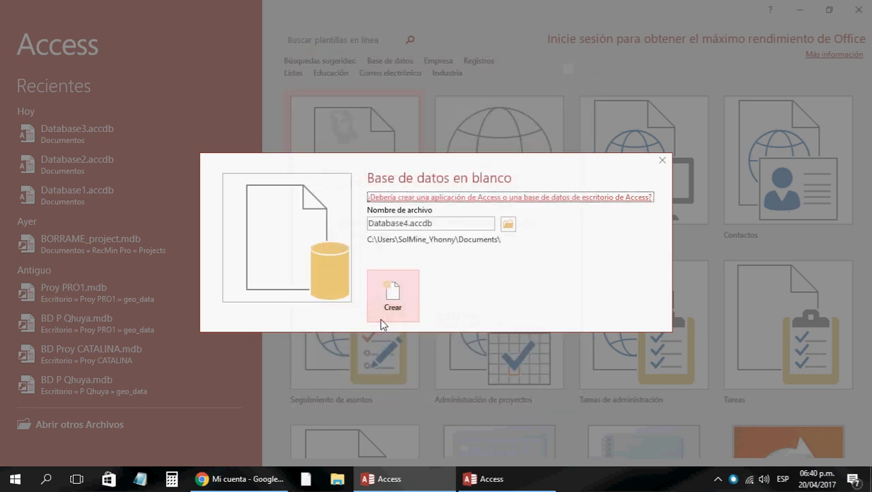
left_click(389, 299)
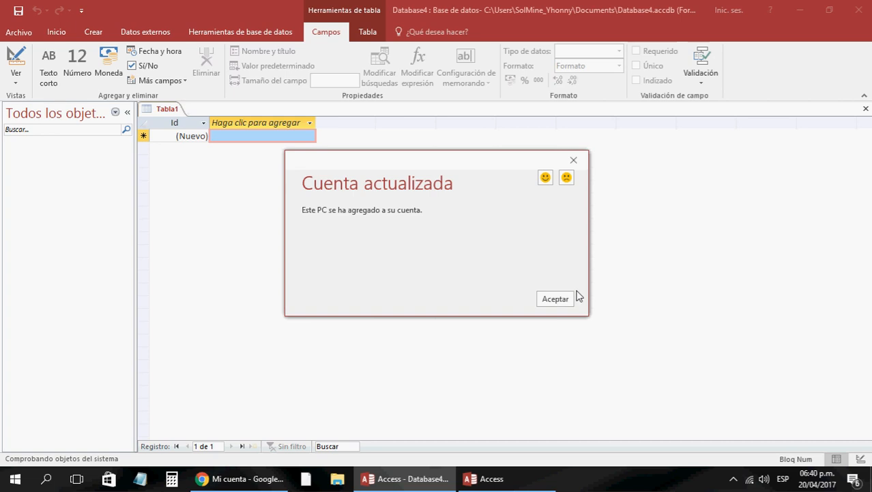
left_click(558, 300)
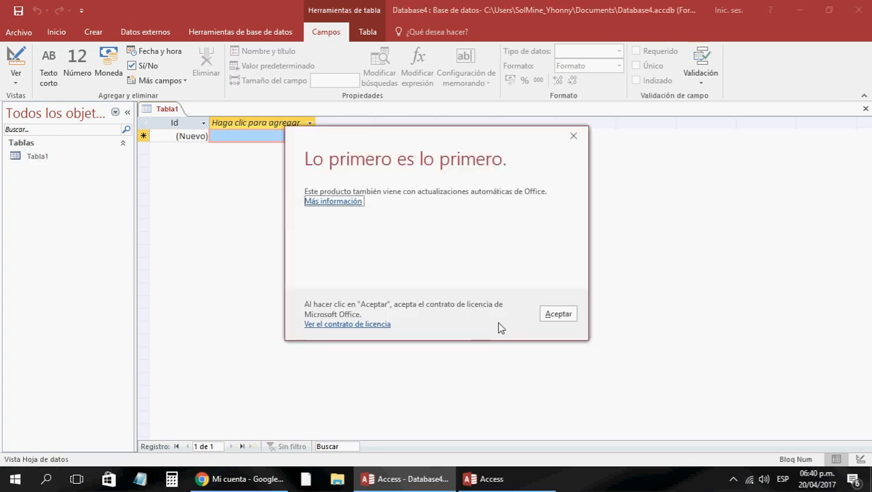
left_click(563, 314)
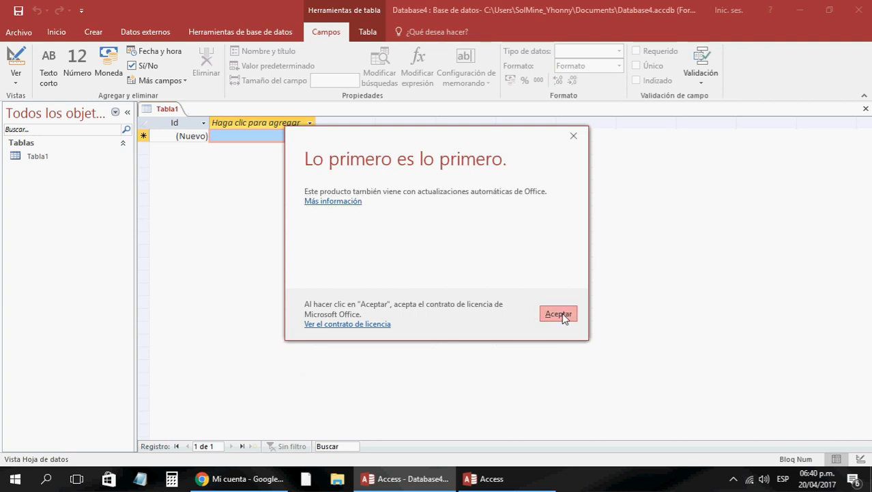
Search Windows for "equipo", open the properties of Este equipo to check the system type, and close the window
left_click(47, 478)
type("equipo")
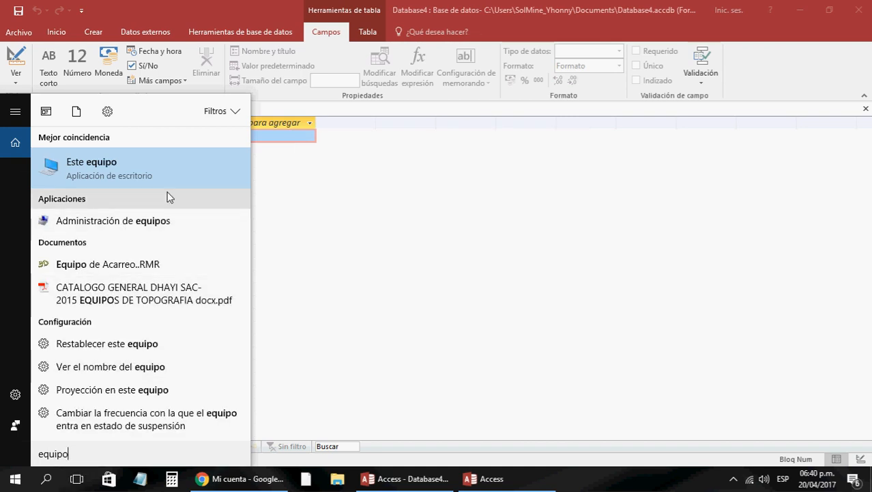
right_click(109, 170)
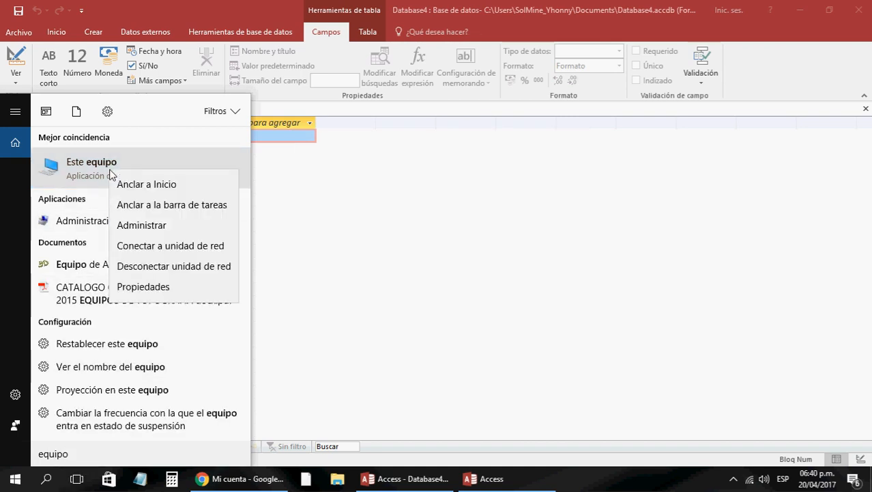
left_click(154, 291)
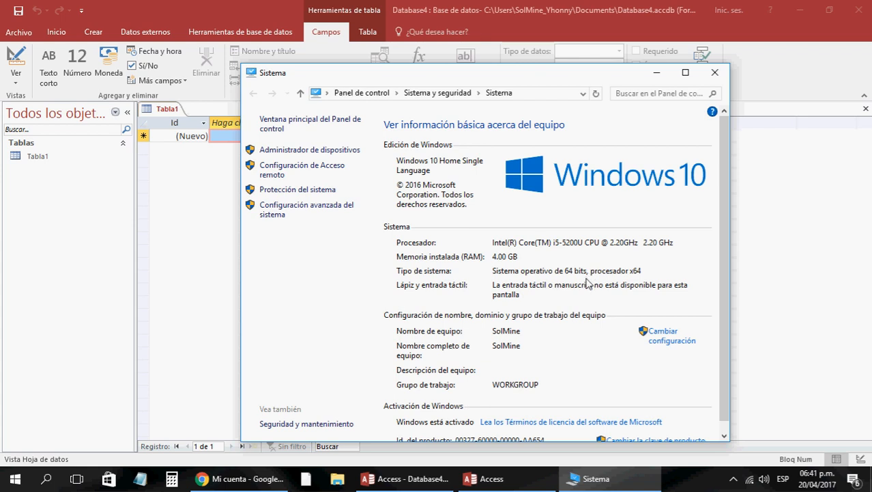
left_click(716, 74)
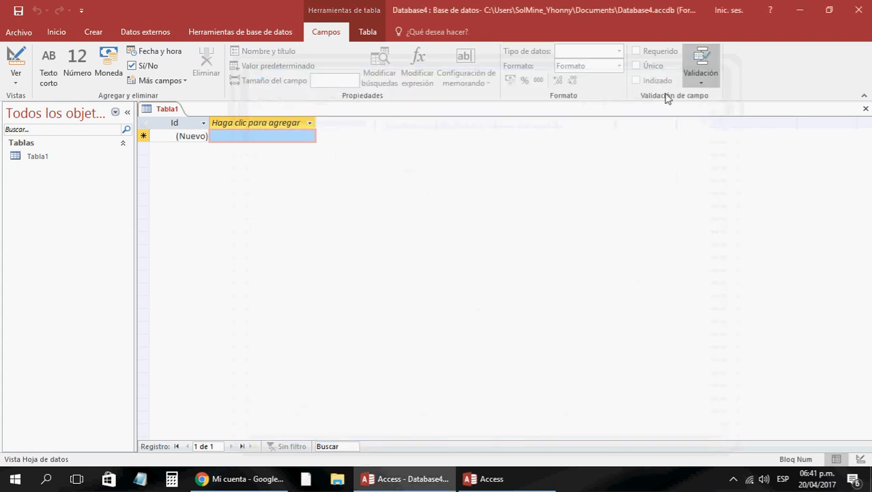
Open Acerca de Access from the Cuenta information to check the installed version and whether it is 32-bit or 64-bit, and close the details
left_click(19, 32)
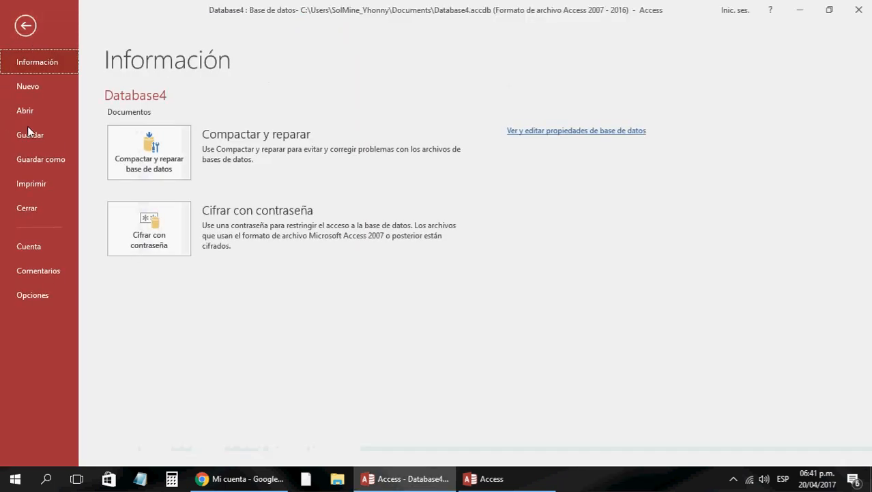
left_click(36, 246)
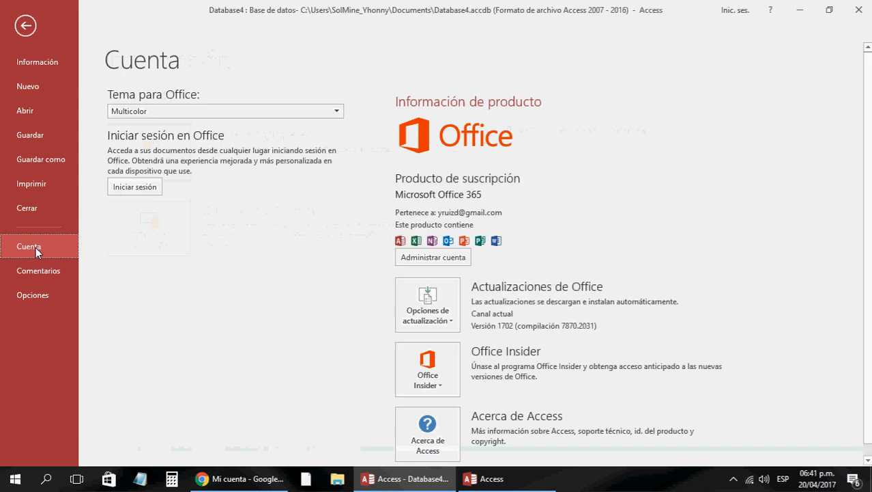
left_click(428, 426)
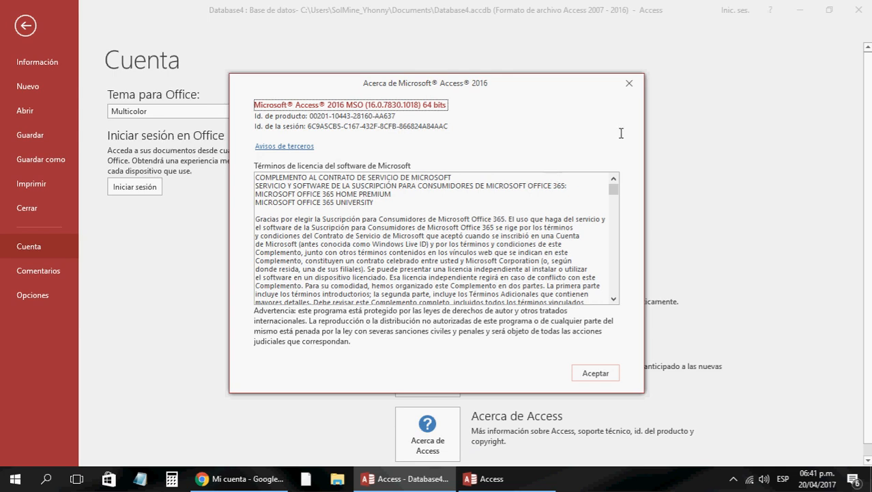
left_click(642, 87)
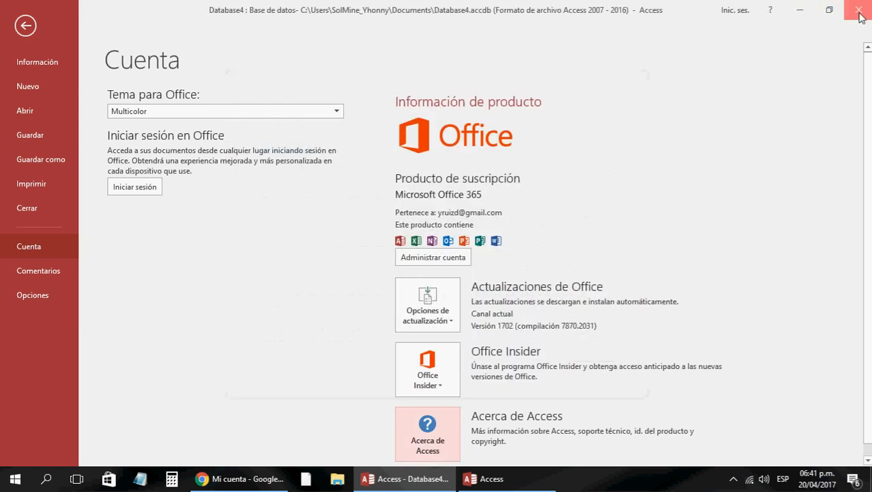
key("Escape")
Close Database4, accept the Office licence agreement in the remaining Access window, and close that window too
left_click(859, 10)
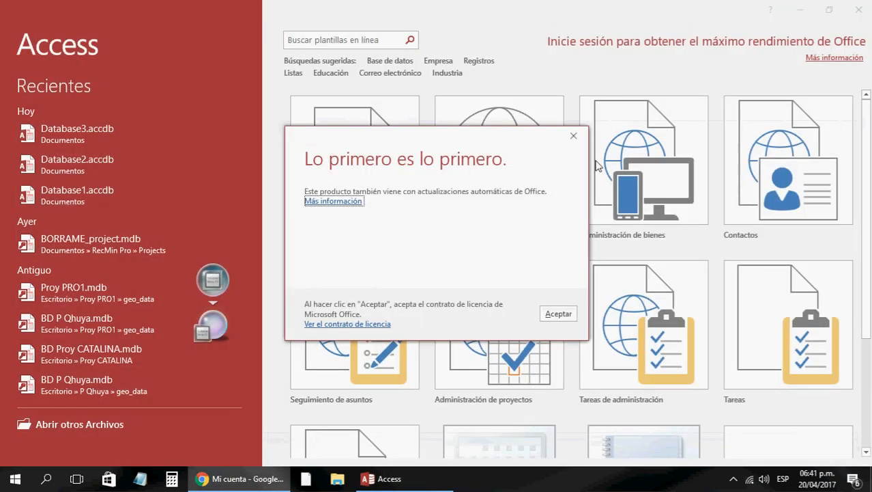
left_click(560, 316)
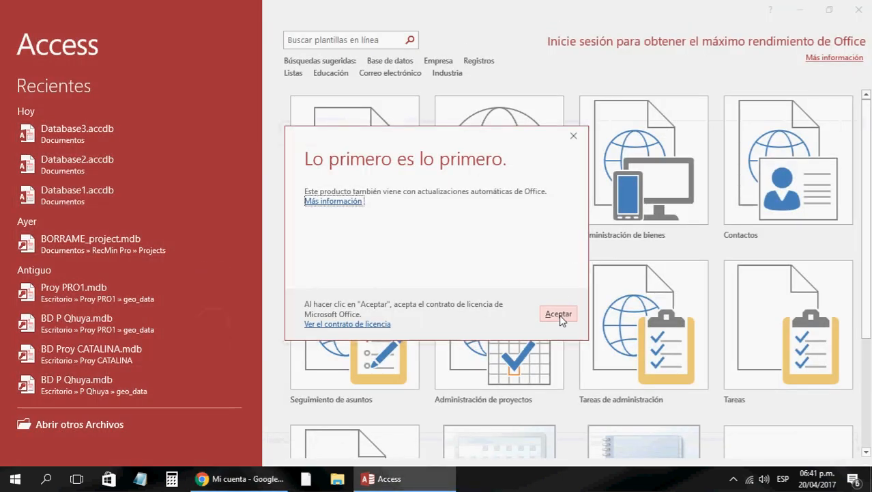
left_click(860, 9)
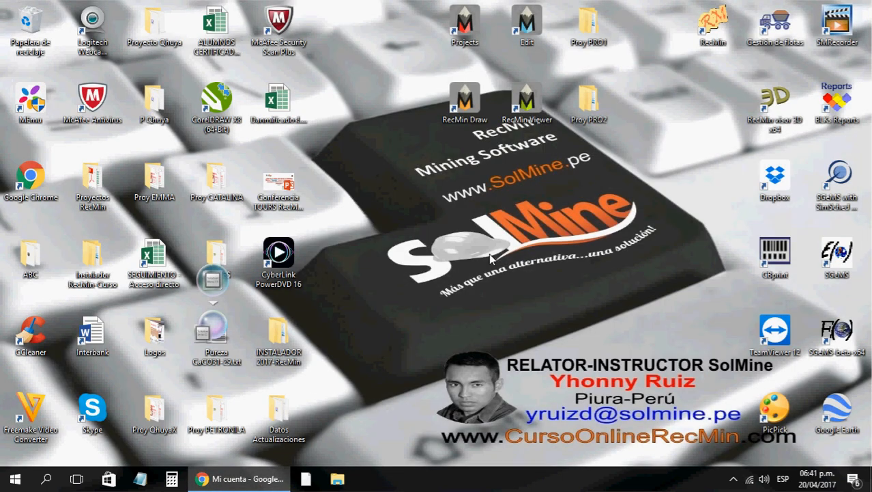